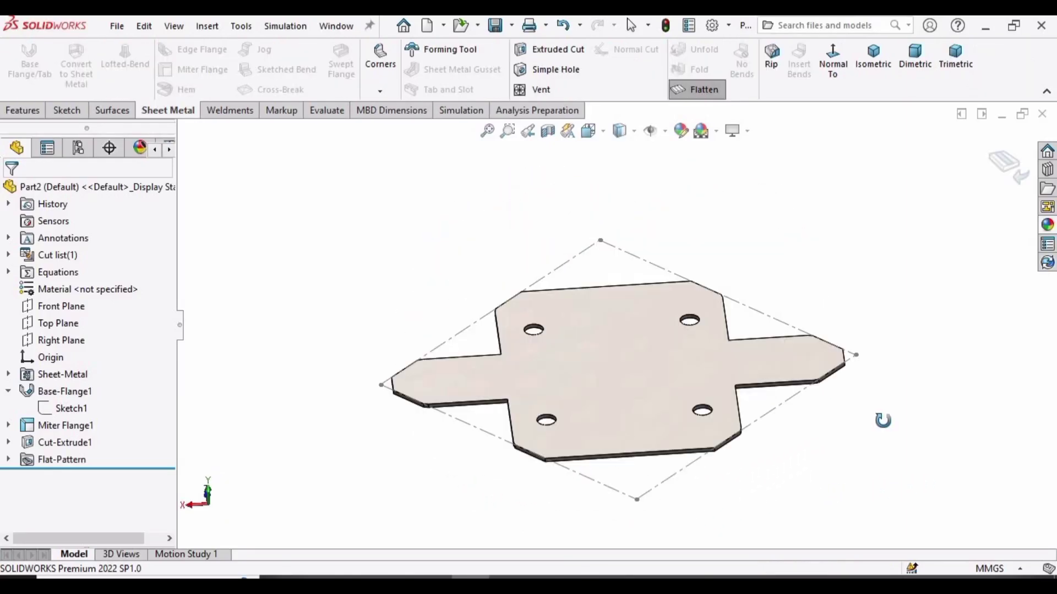
# Step: Orbit the finished sheet-metal box to inspect it, then bring up the File menu
pyautogui.moveTo(880, 420); pyautogui.dragTo(494, 388, button='middle')
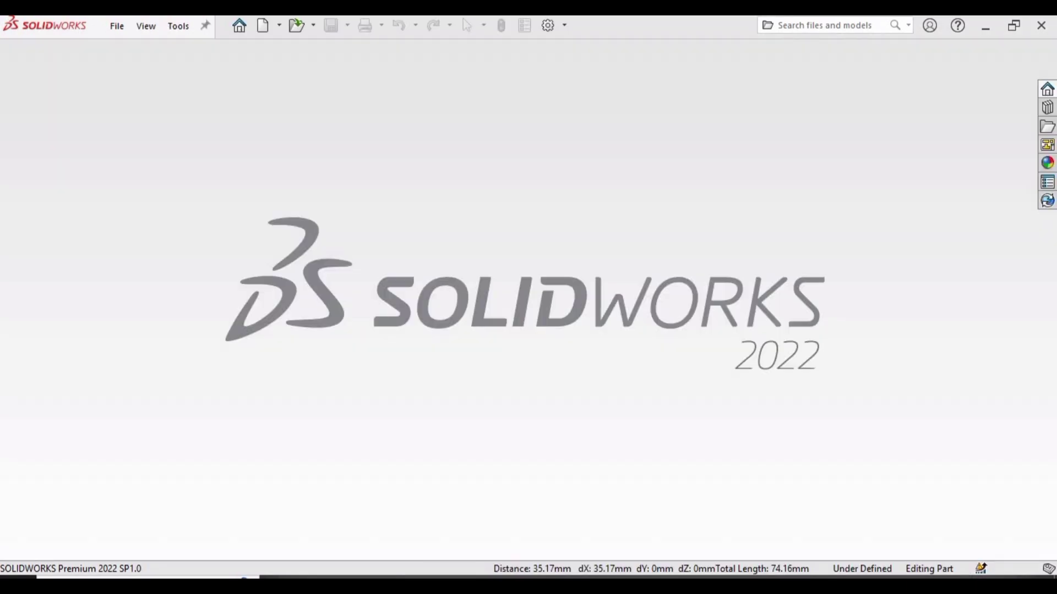
pyautogui.click(117, 26)
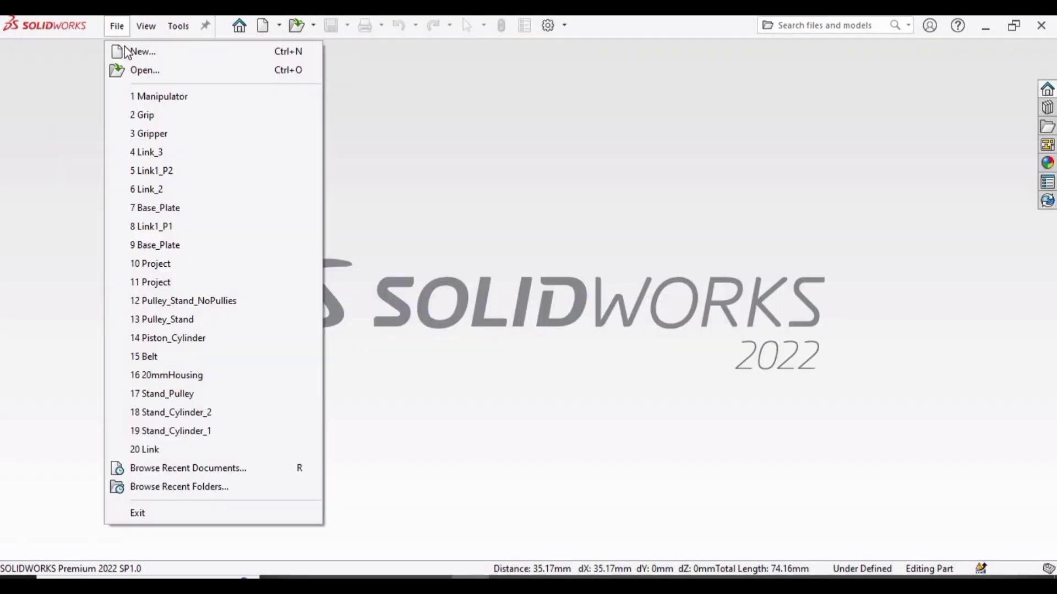
# Step: Create a new part document and add and show the Sheet Metal tab in the CommandManager
pyautogui.click(162, 53)
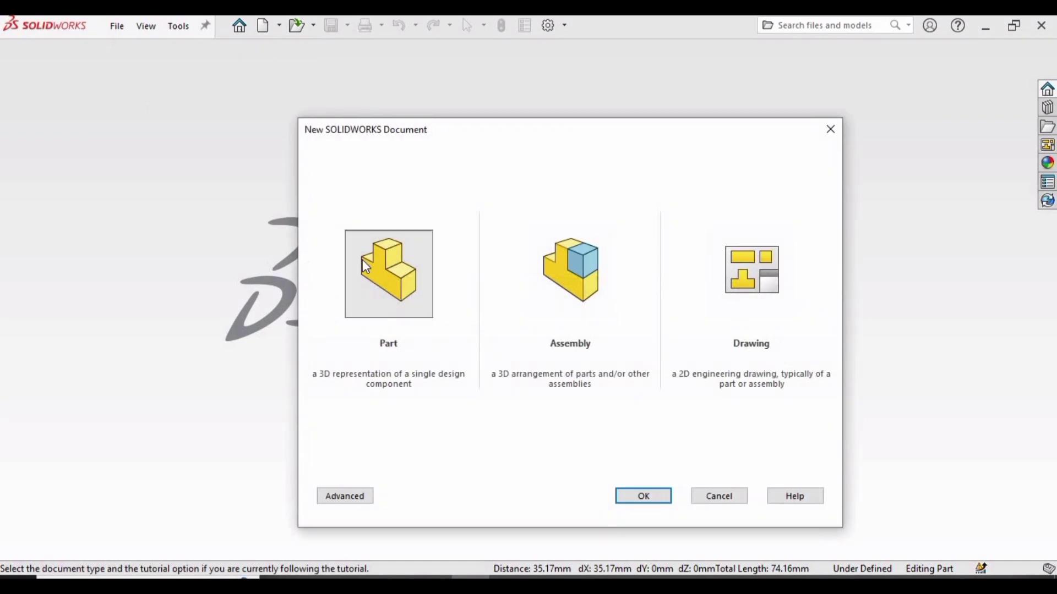
pyautogui.click(624, 500)
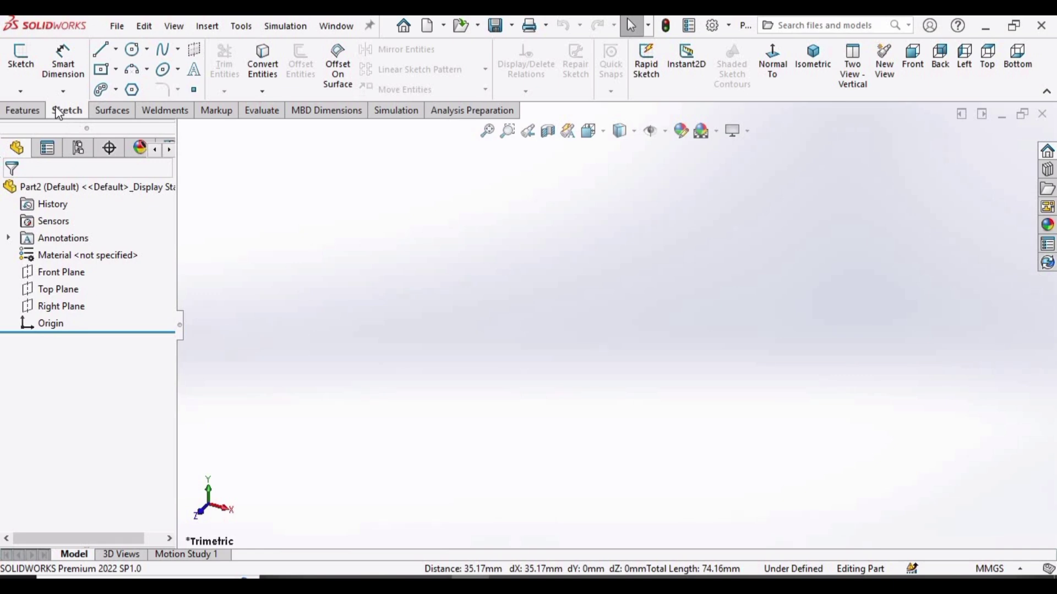
pyautogui.rightClick(60, 113)
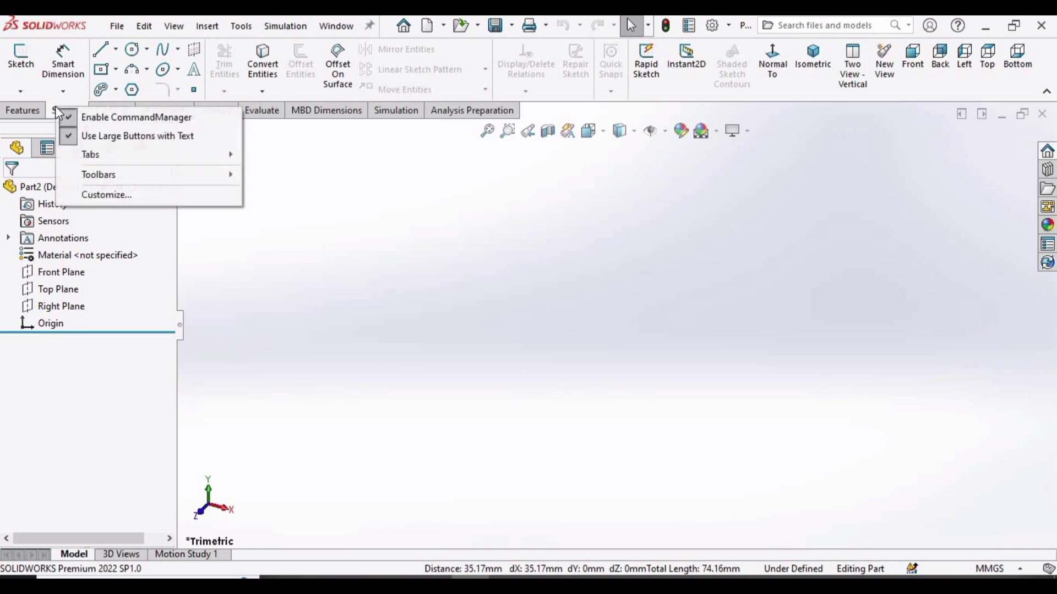
pyautogui.moveTo(96, 155)
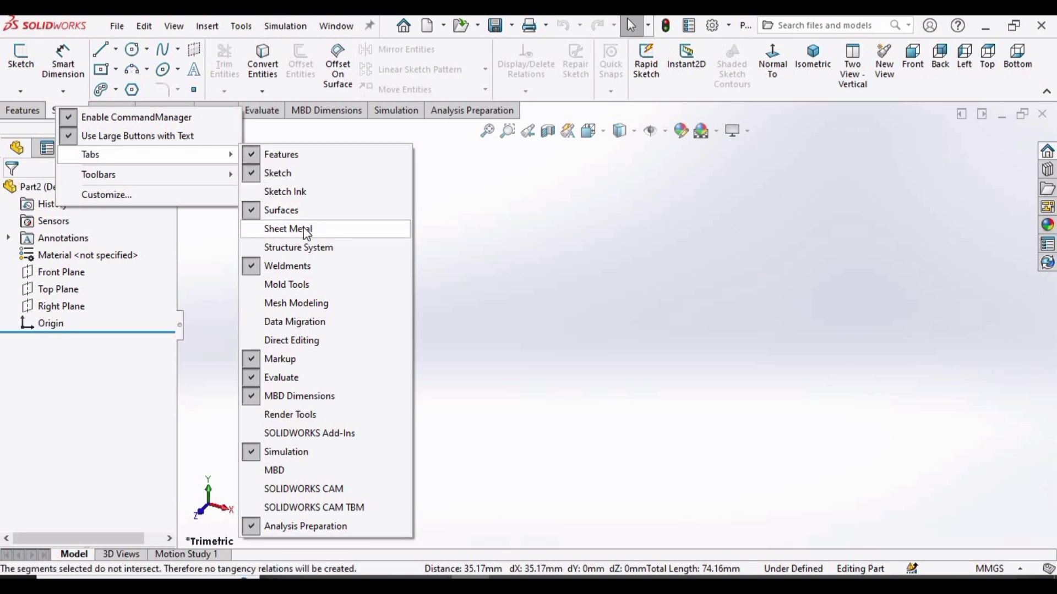
pyautogui.click(282, 229)
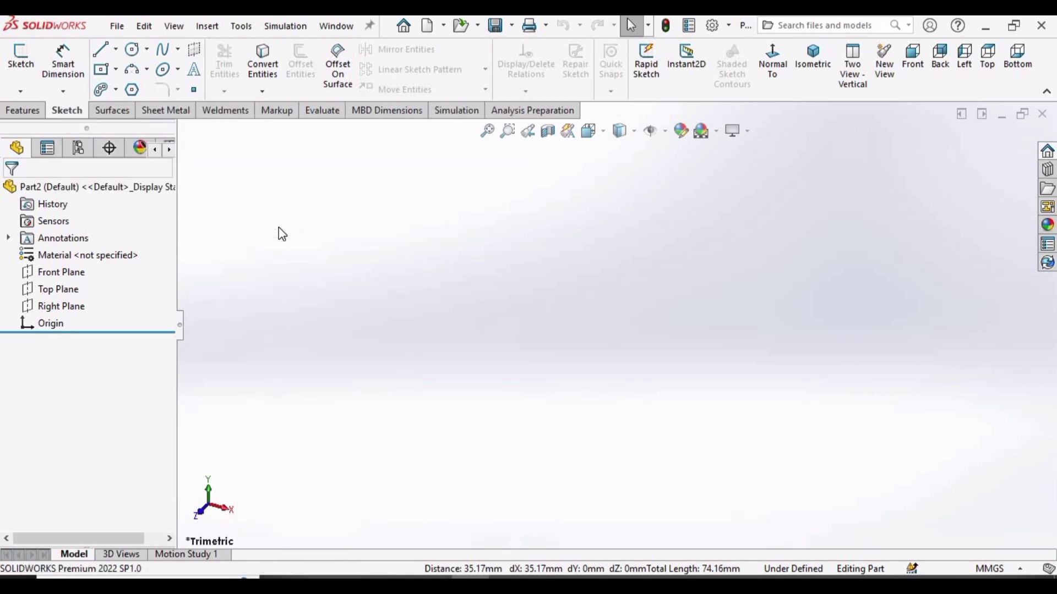
pyautogui.click(165, 112)
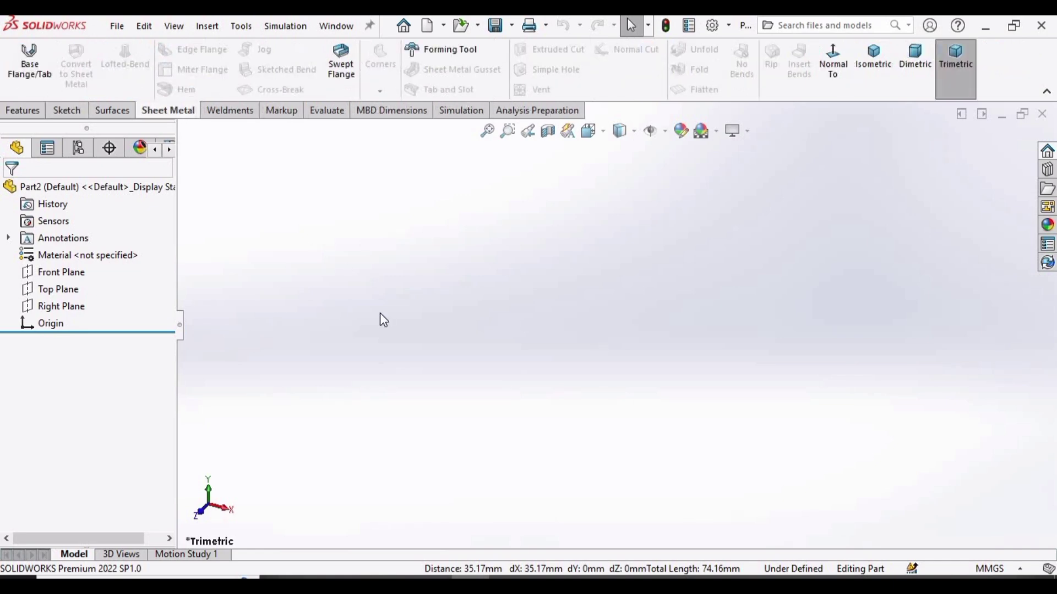
# Step: Start a Base Flange on the Top Plane and draw a center rectangle from the origin
pyautogui.click(35, 69)
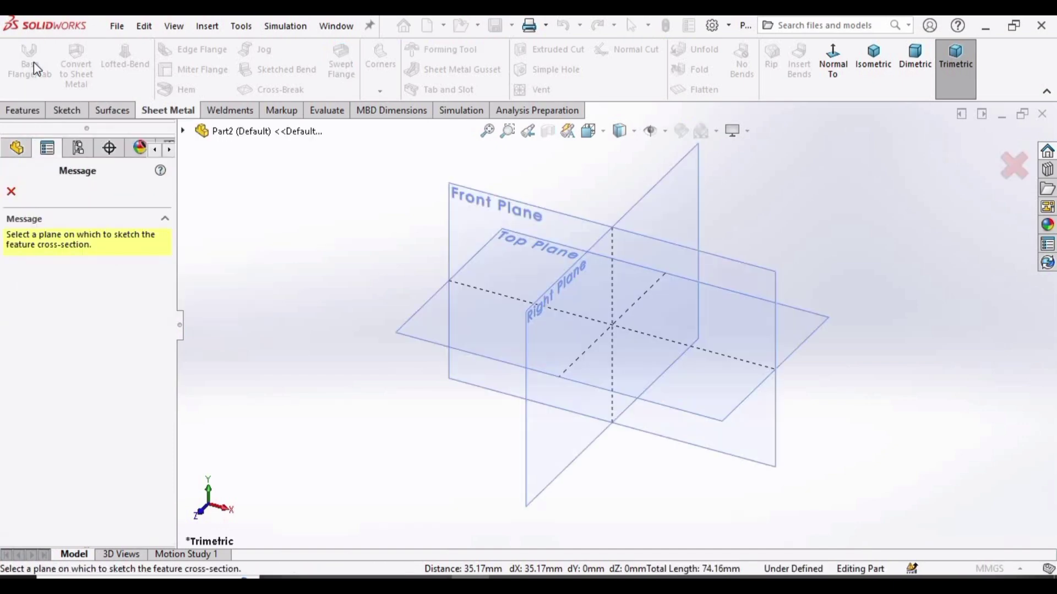
pyautogui.click(410, 322)
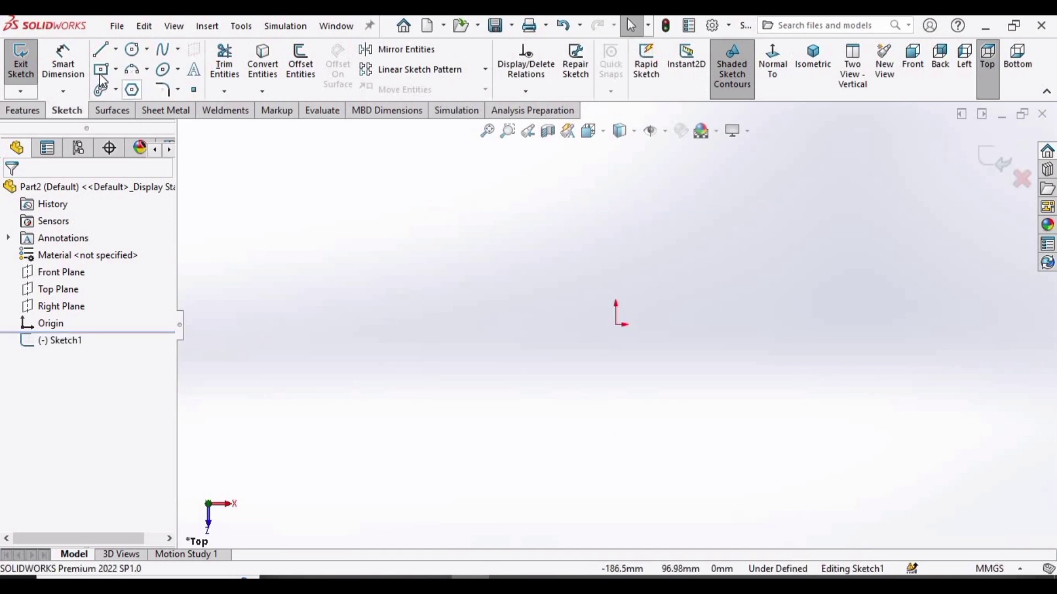
pyautogui.click(116, 71)
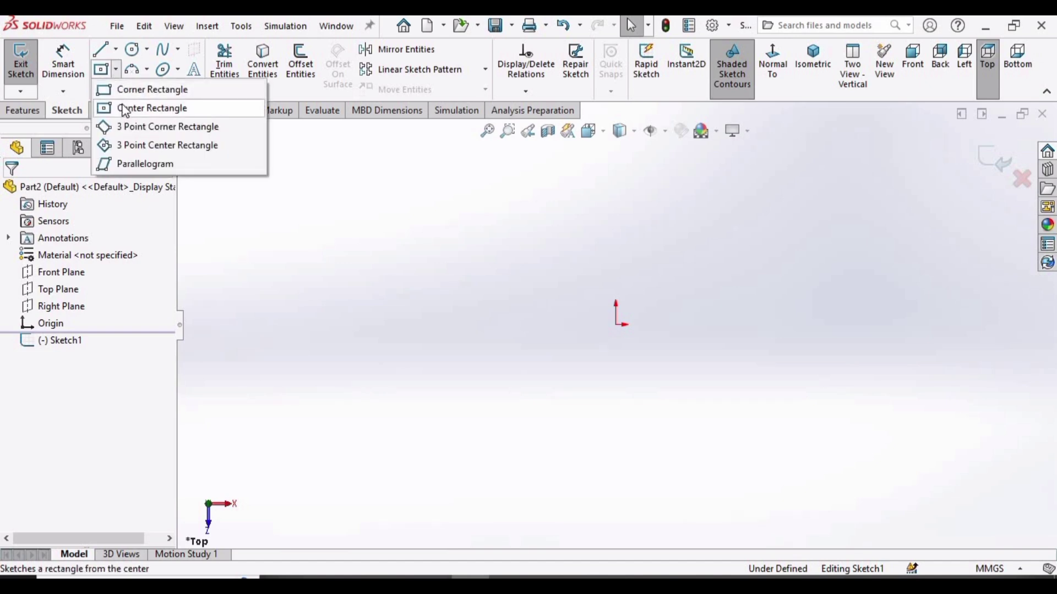
pyautogui.click(158, 108)
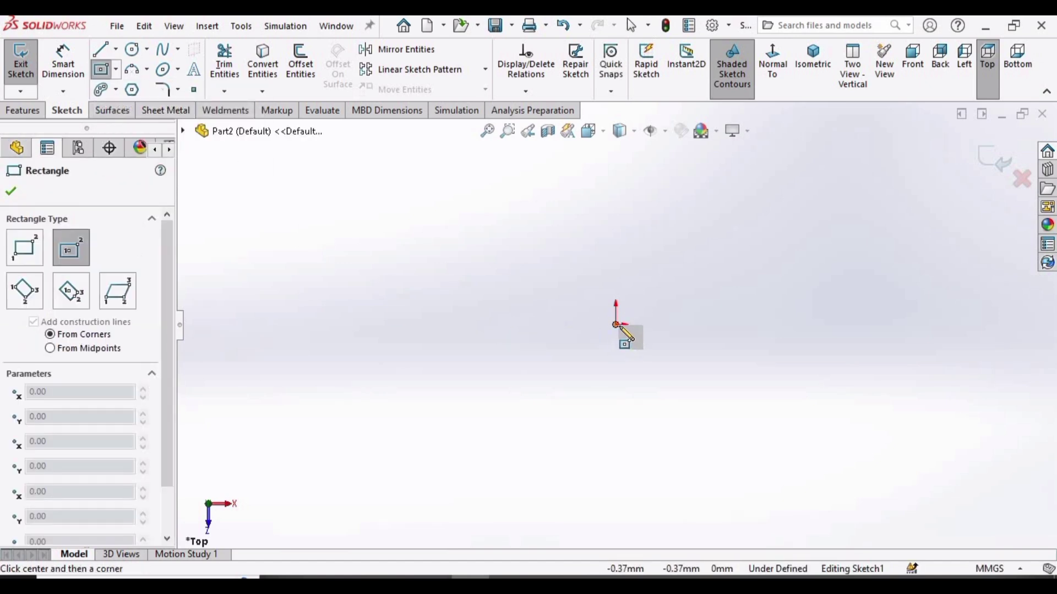
pyautogui.click(617, 326)
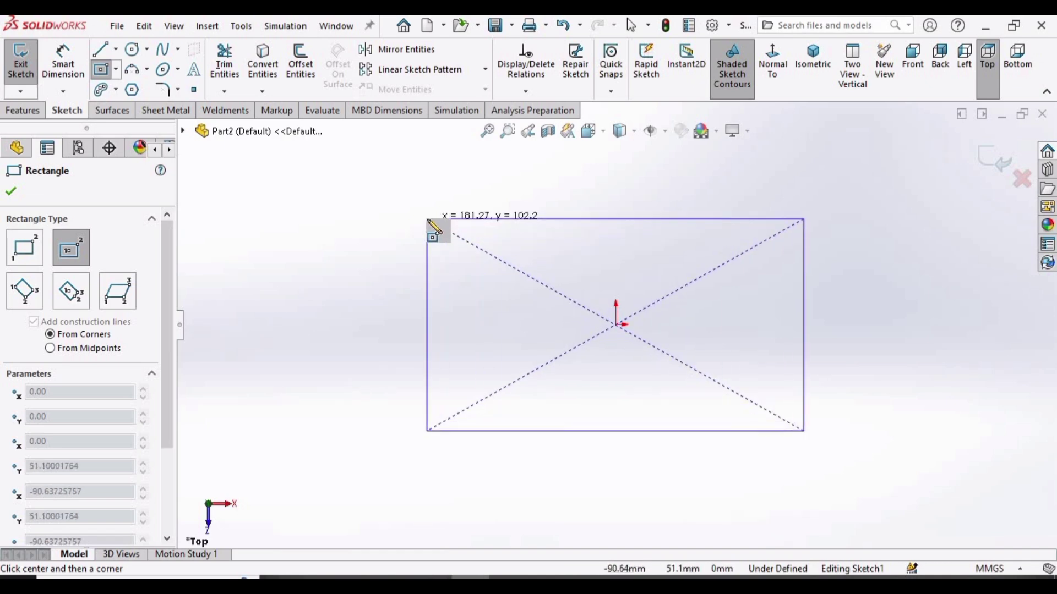
pyautogui.click(428, 219)
pyautogui.rightClick(313, 214)
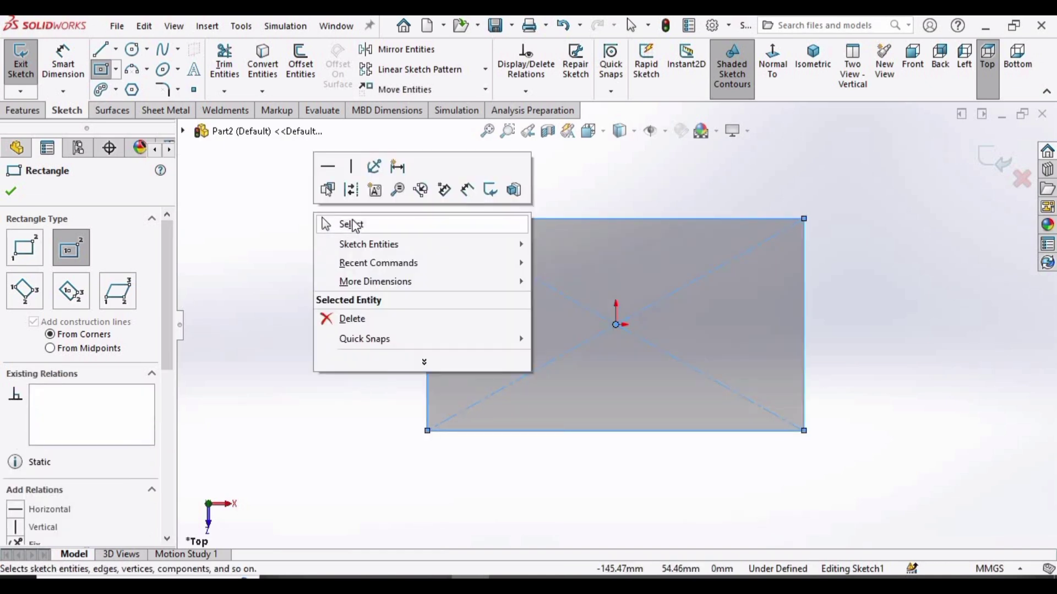
pyautogui.click(353, 225)
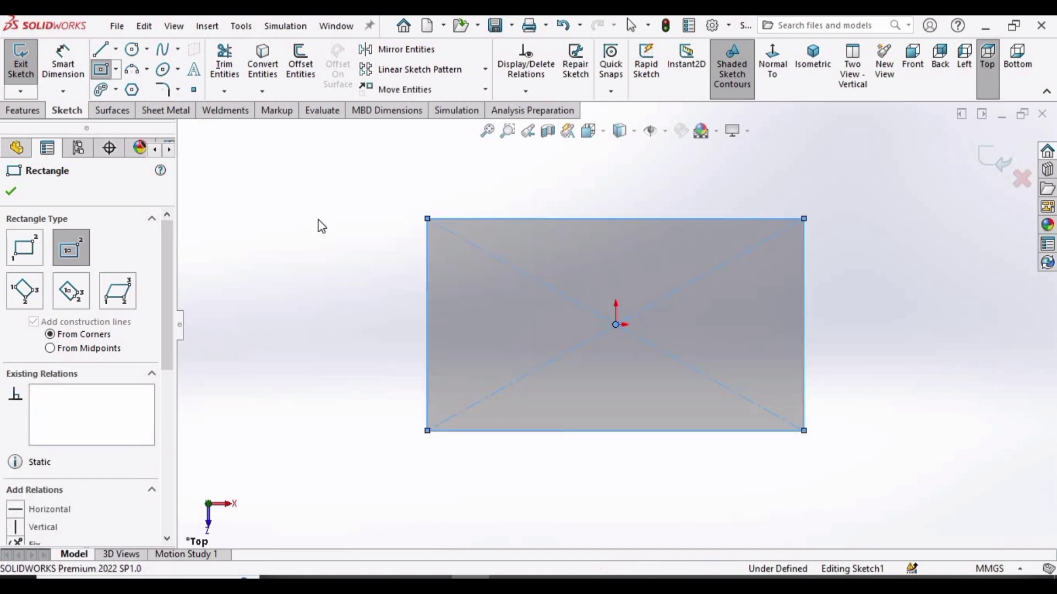
# Step: Dimension the rectangle's top edge 150 mm and left edge 50 mm, then exit the sketch
pyautogui.click(69, 74)
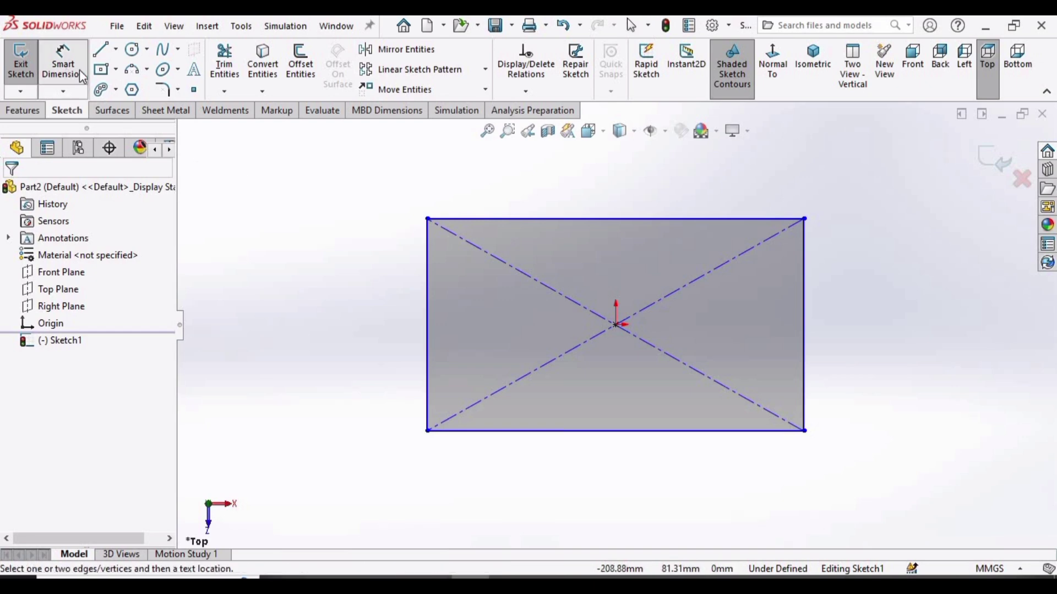
pyautogui.click(565, 204)
pyautogui.click(588, 198)
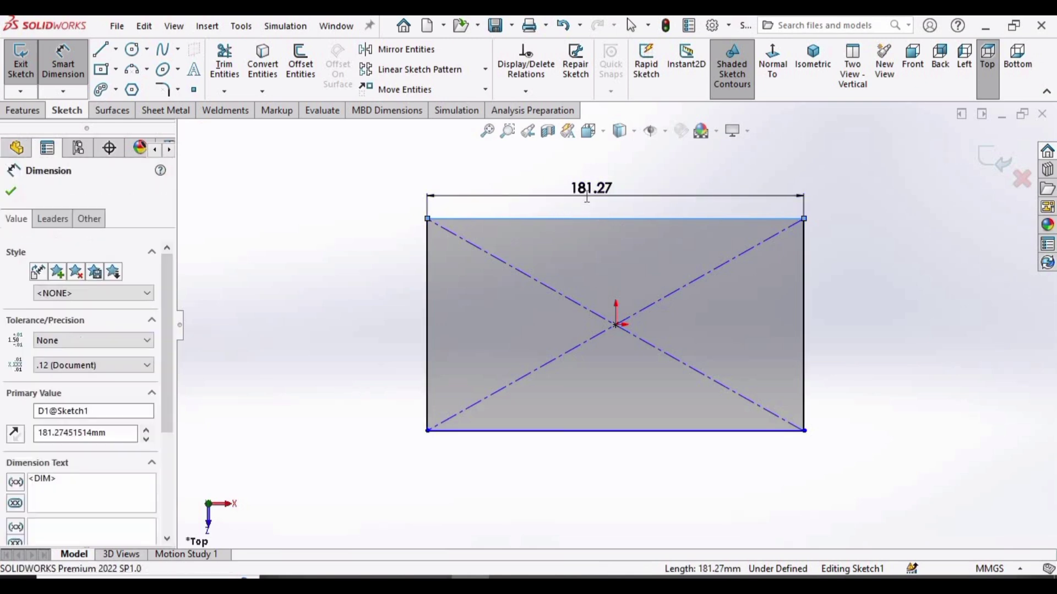
pyautogui.write('150')
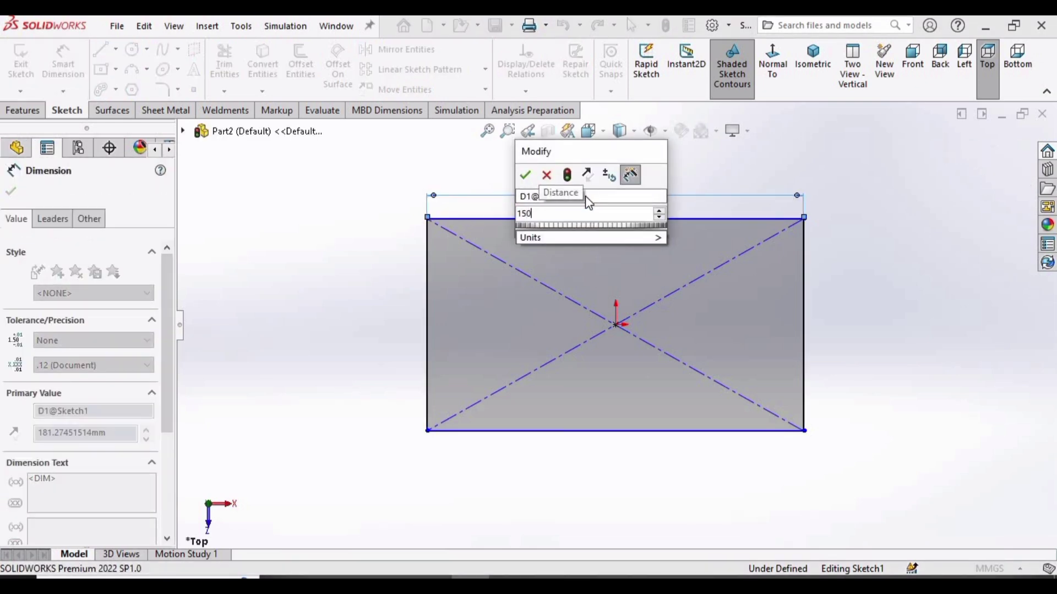
pyautogui.press('Return')
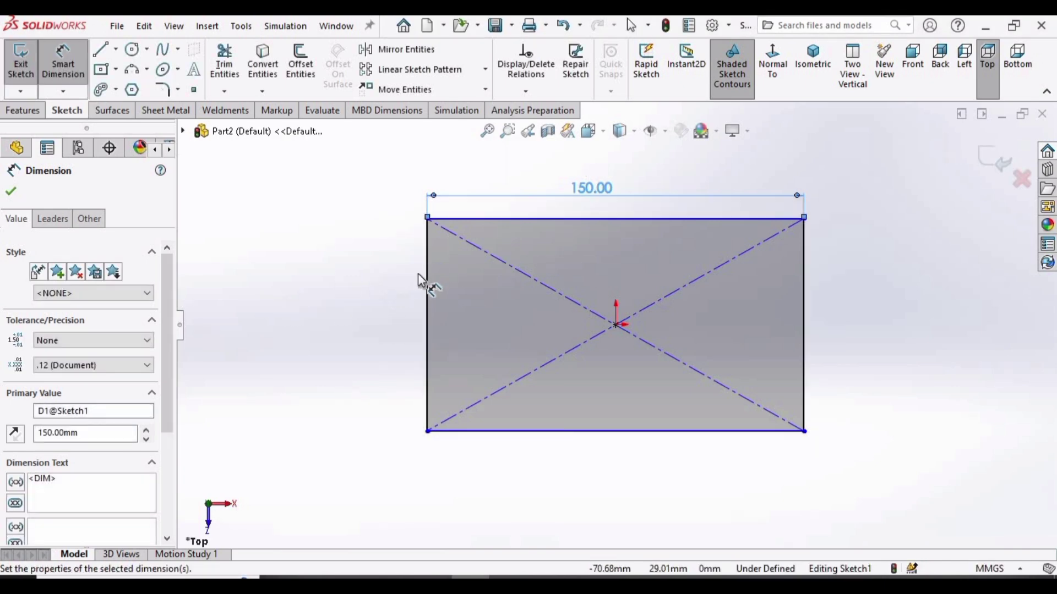
pyautogui.click(427, 285)
pyautogui.click(358, 281)
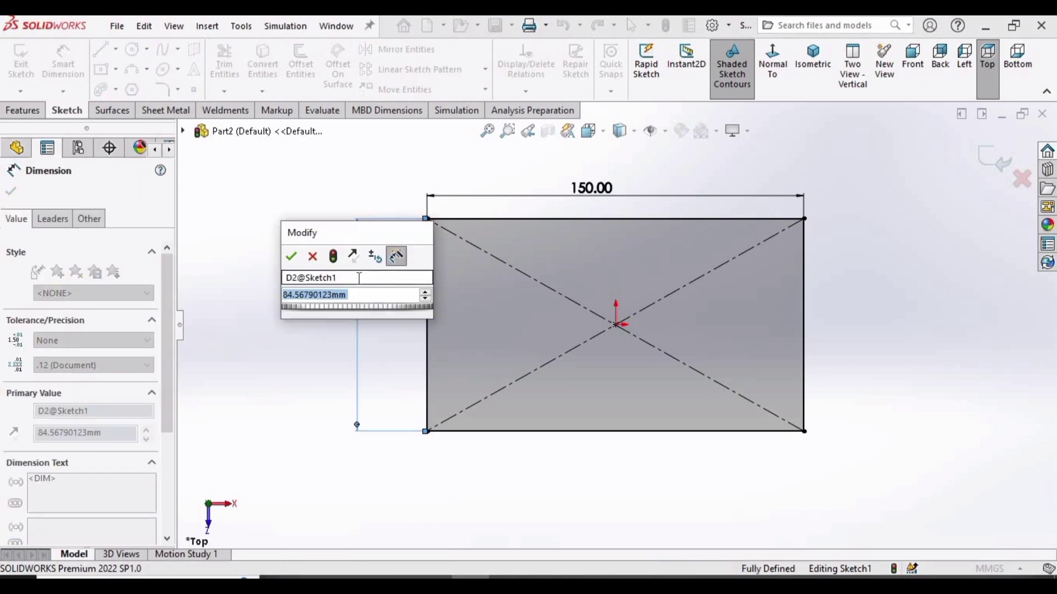
pyautogui.write('50')
pyautogui.press('Return')
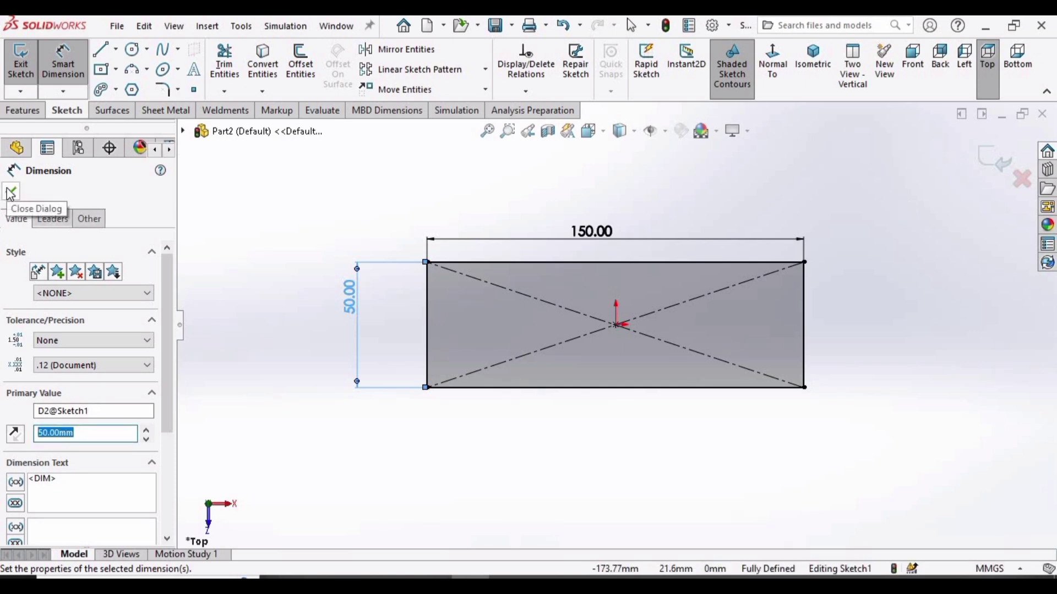
pyautogui.click(11, 192)
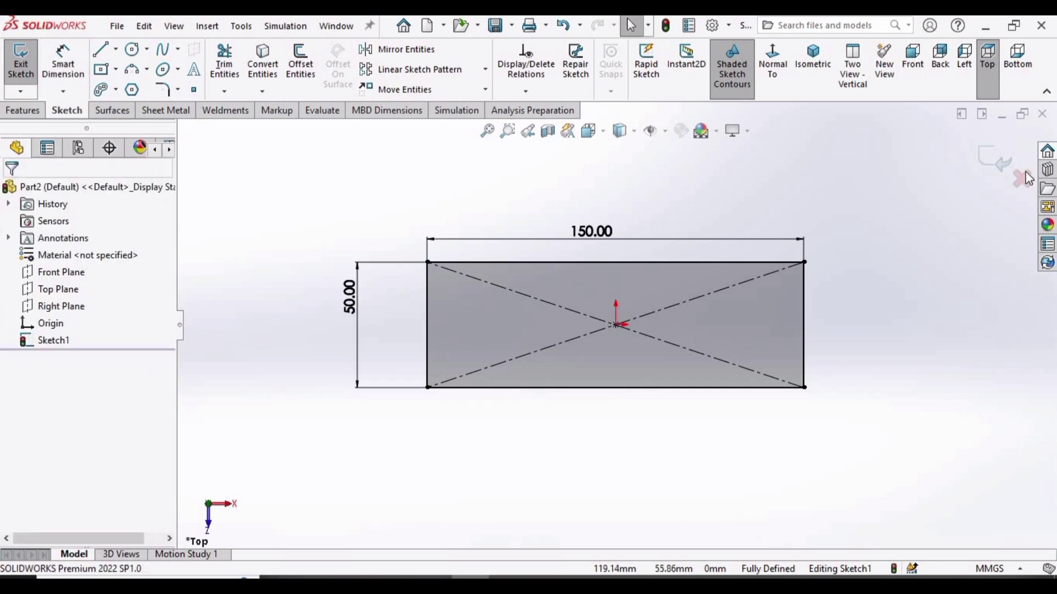
pyautogui.click(993, 169)
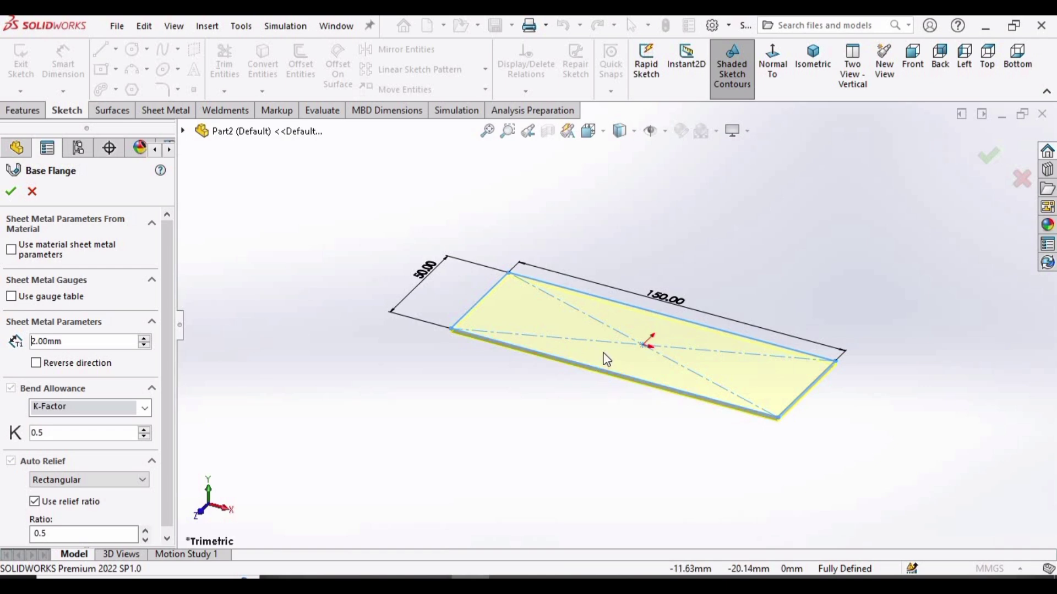
# Step: Set the base flange thickness to 2.5 mm with K-Factor 0.5 and accept it
pyautogui.scroll(-4, 606, 359)
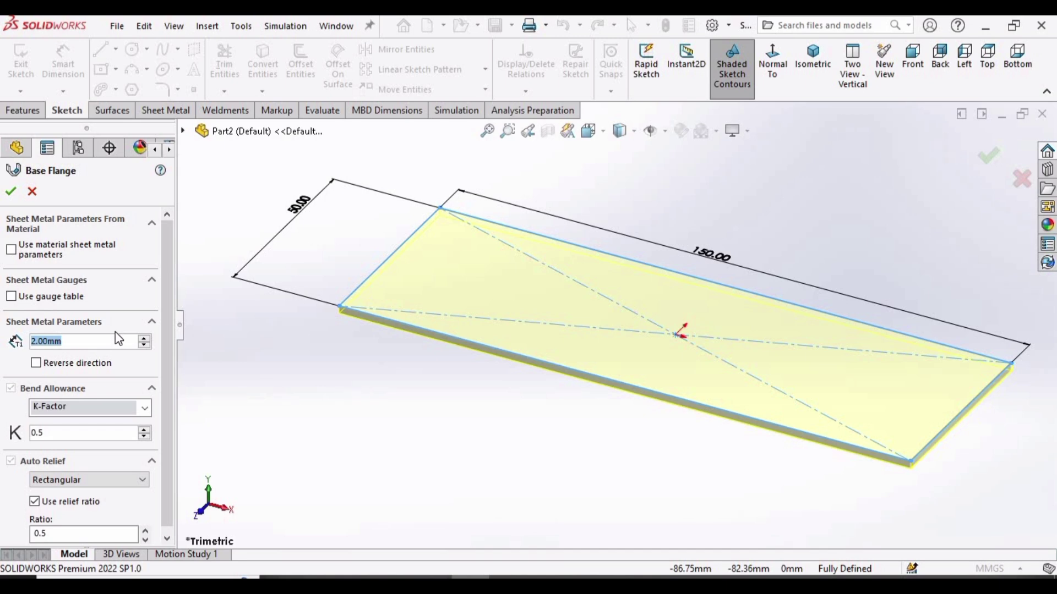
pyautogui.write('2')
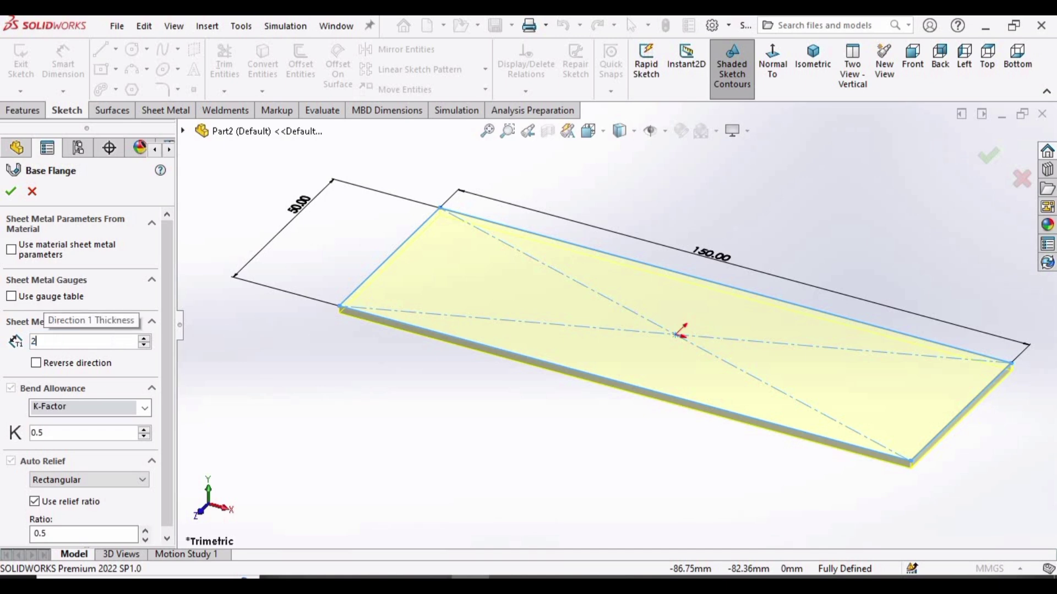
pyautogui.write('.5')
pyautogui.press('Return')
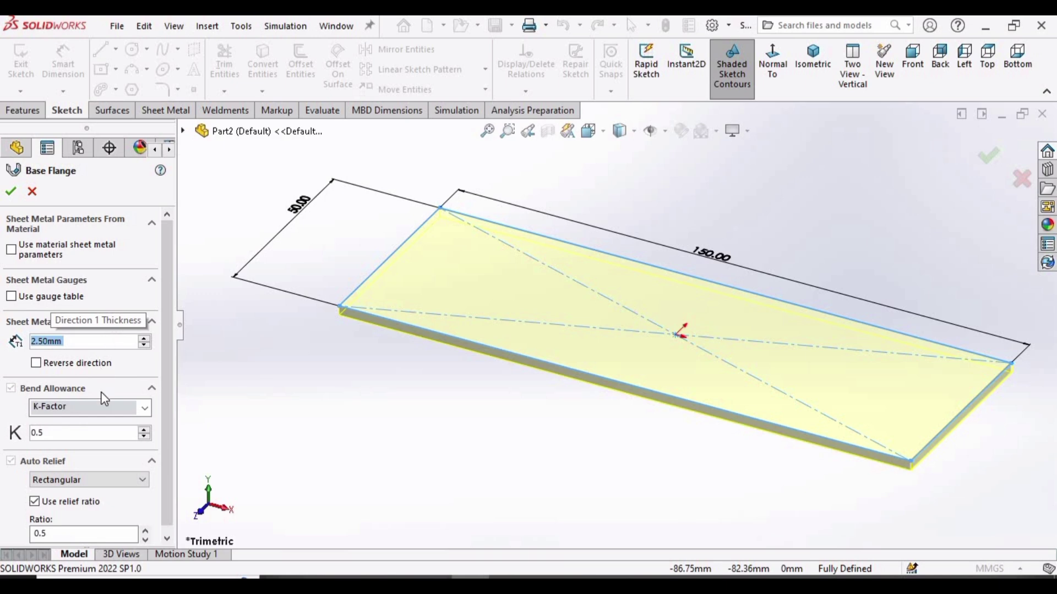
pyautogui.click(85, 437)
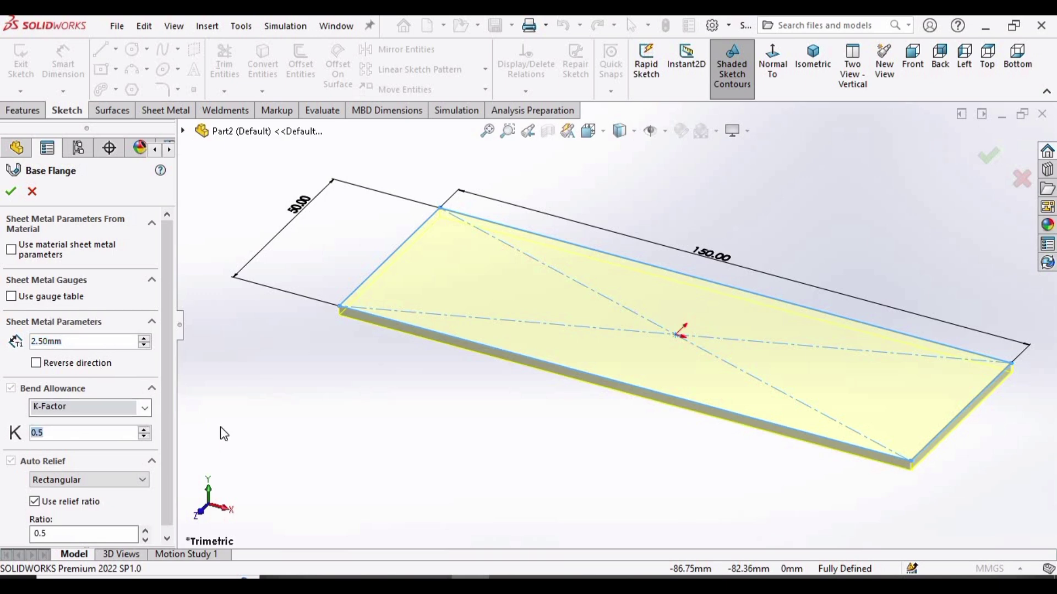
pyautogui.scroll(-1, 164, 407)
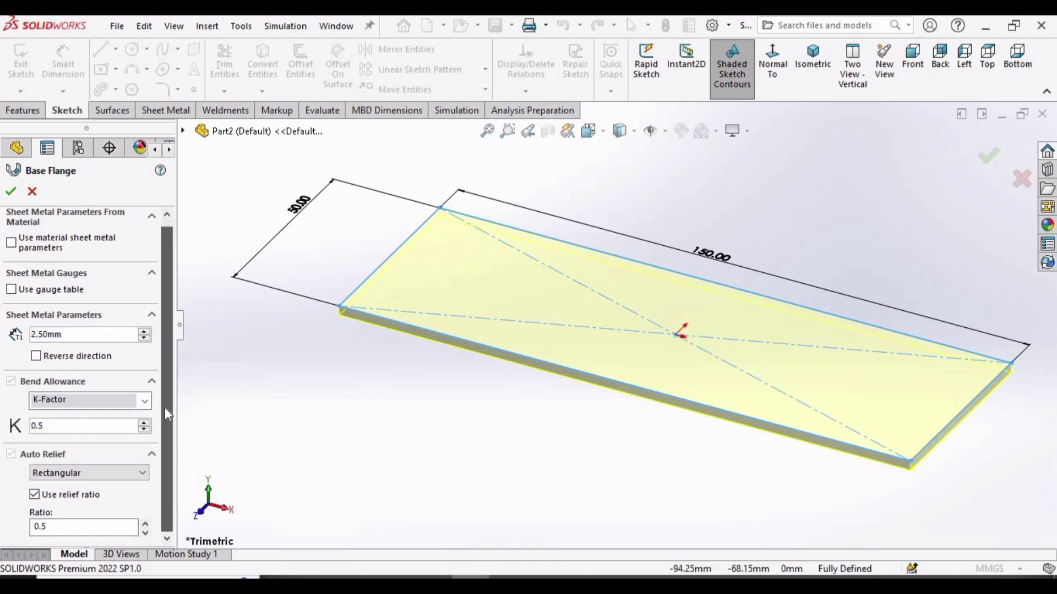
pyautogui.scroll(1, 174, 341)
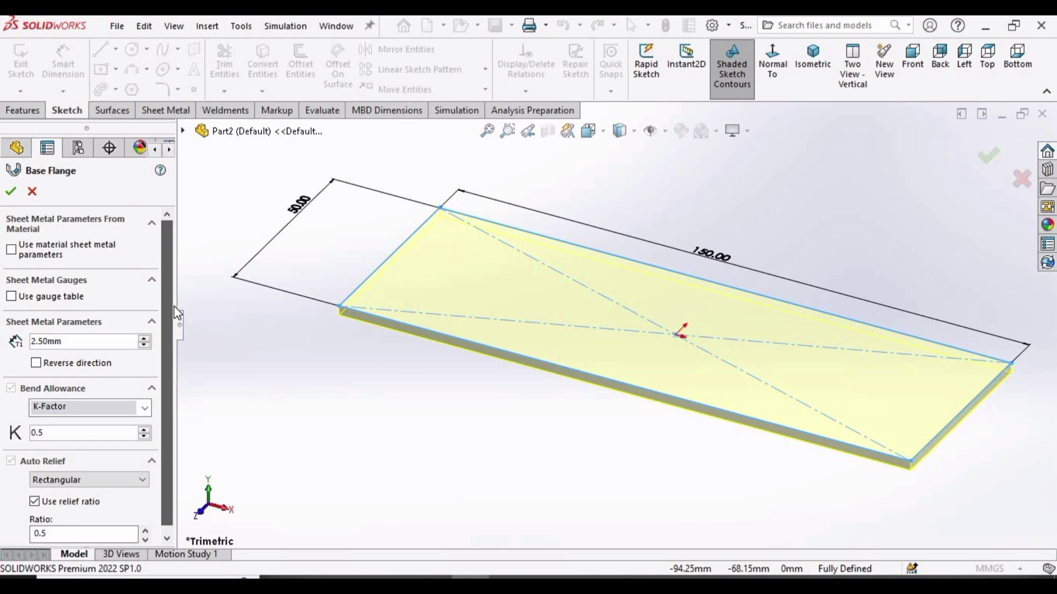
pyautogui.click(12, 192)
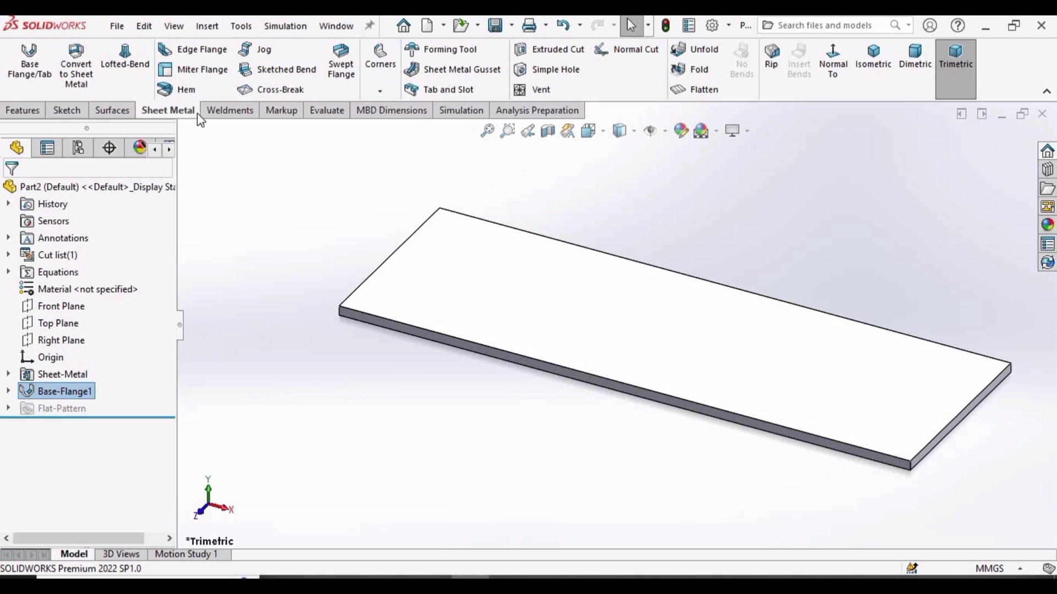
# Step: Start a Miter Flange sketched on the plate's thin front face
pyautogui.click(197, 70)
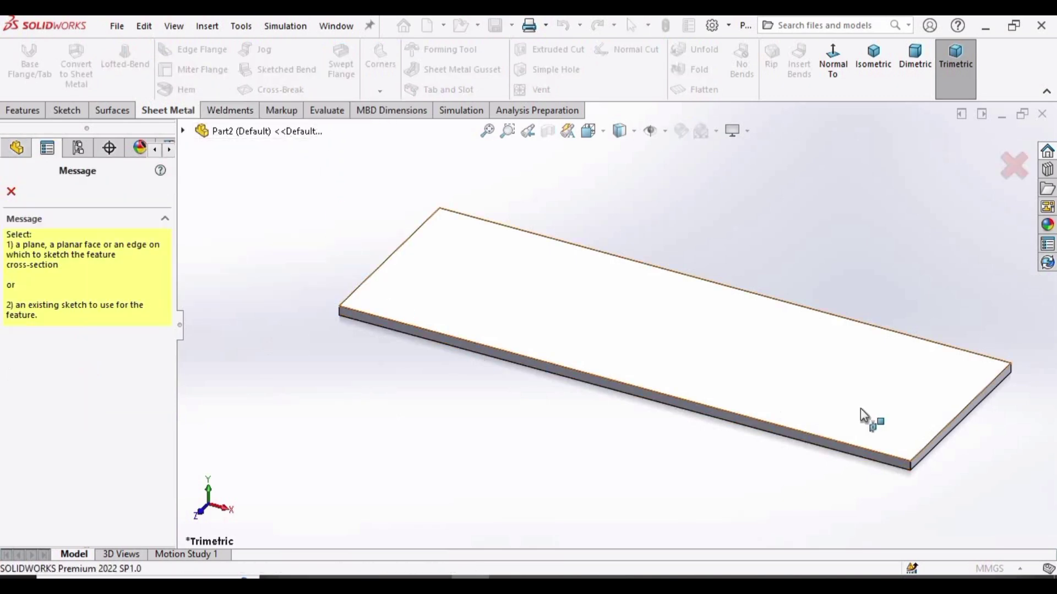
pyautogui.moveTo(919, 445); pyautogui.dragTo(580, 414, button='middle')
pyautogui.scroll(-3, 582, 419)
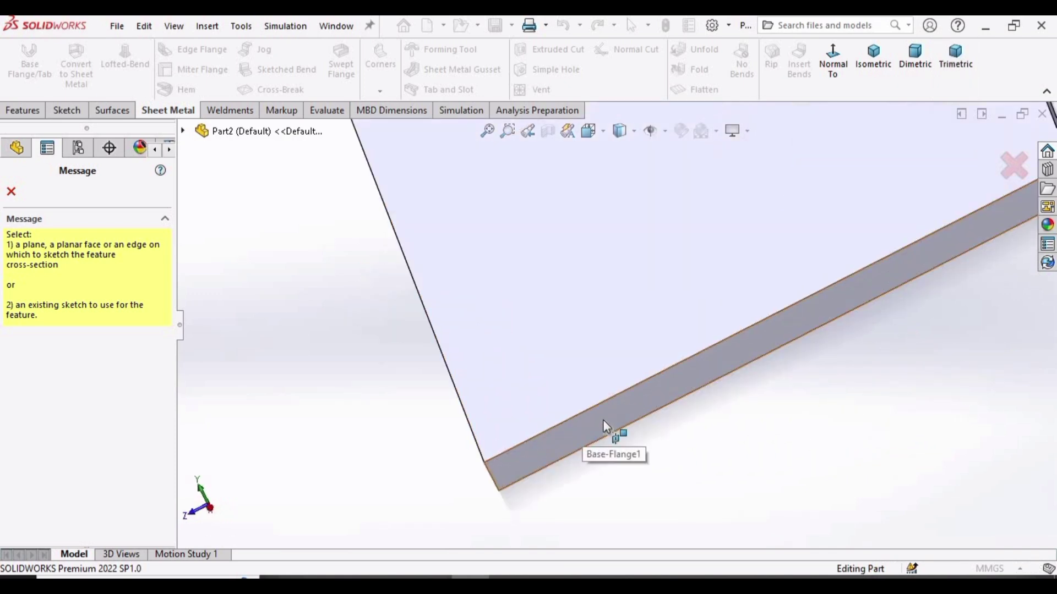
pyautogui.click(602, 420)
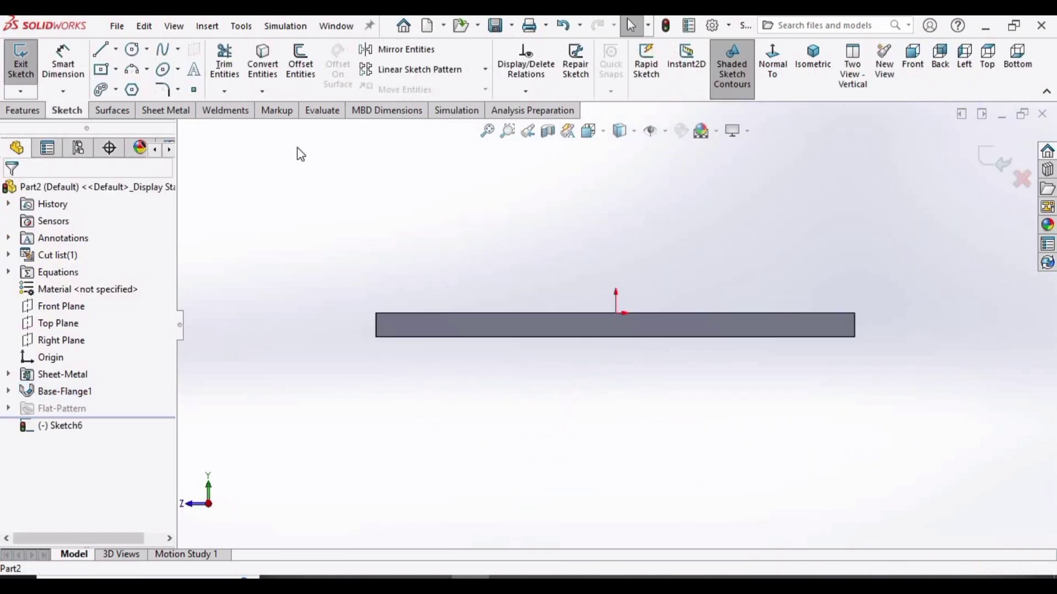
# Step: Draw a vertical line up from the plate's left corner with a short horizontal top leg
pyautogui.click(106, 55)
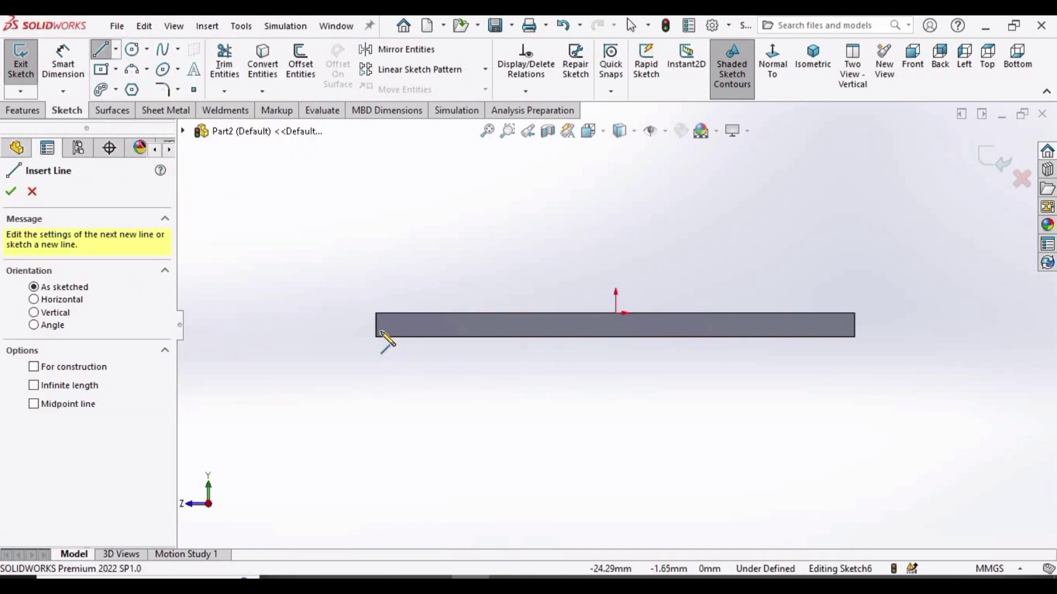
pyautogui.scroll(-2, 385, 341)
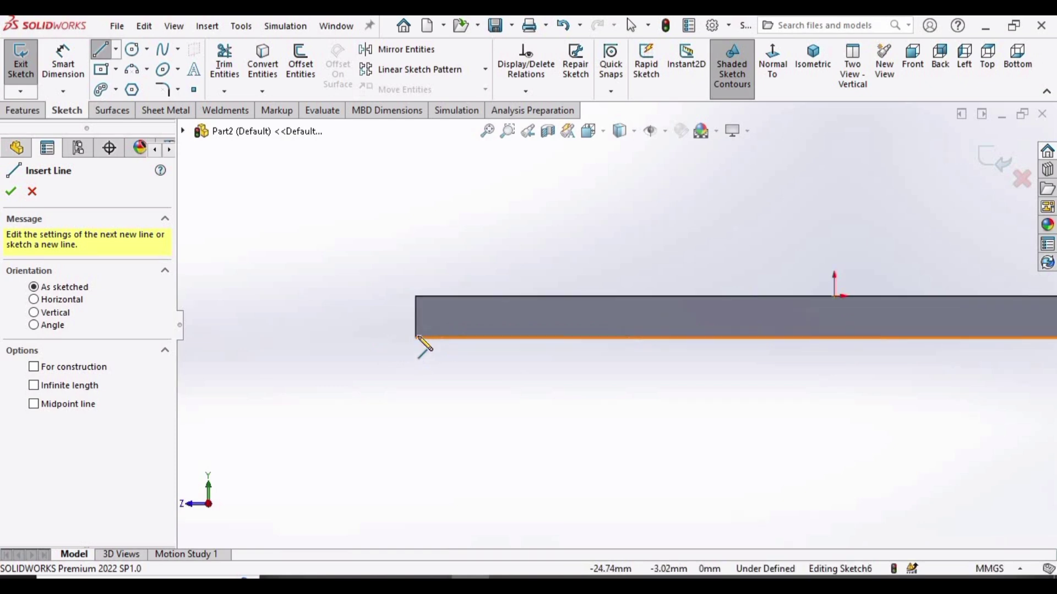
pyautogui.scroll(3, 419, 342)
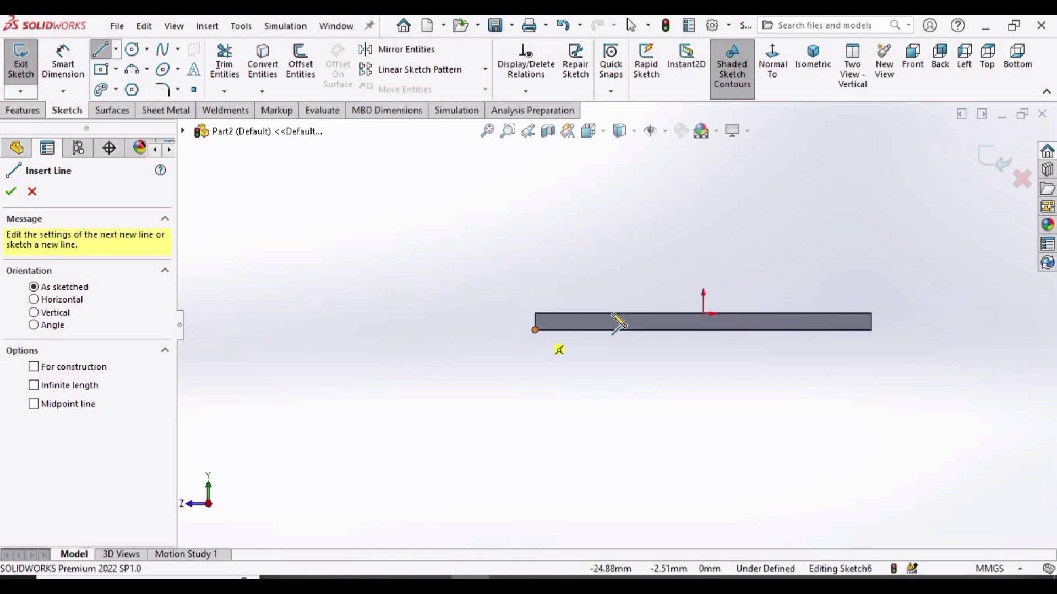
pyautogui.click(536, 329)
pyautogui.click(535, 185)
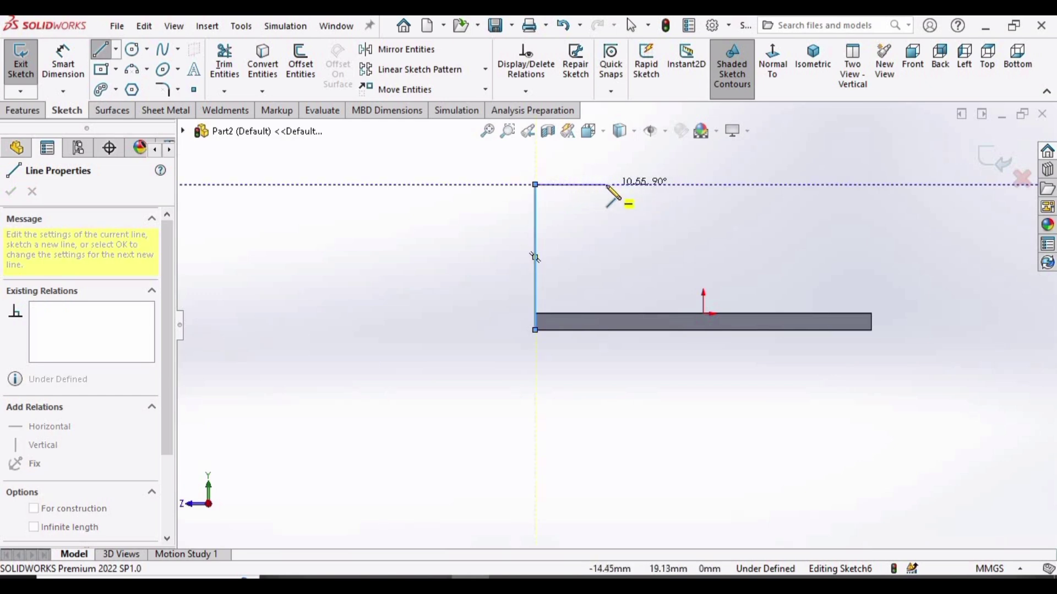
pyautogui.click(607, 184)
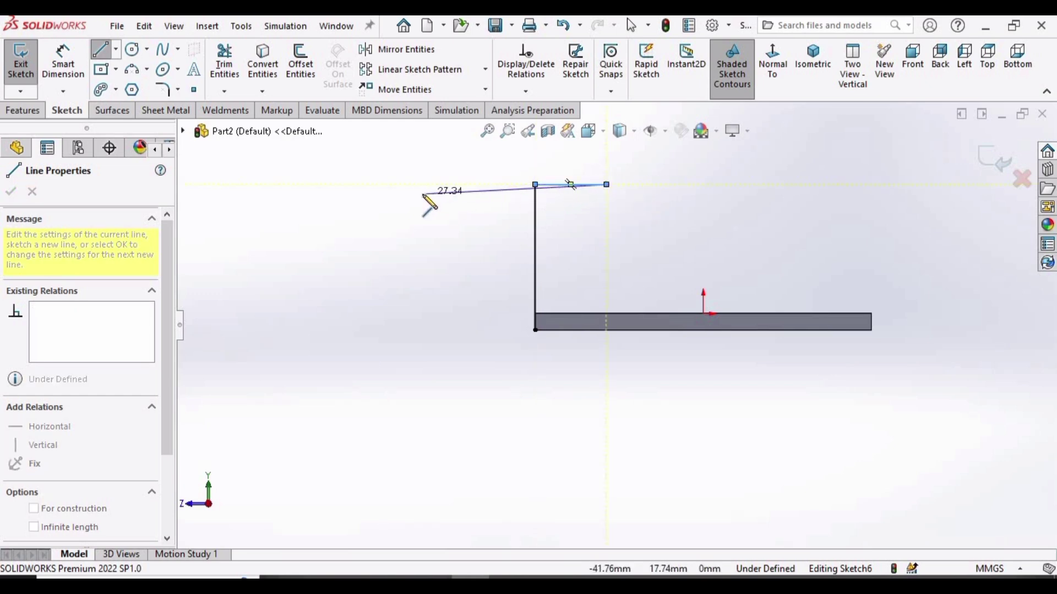
pyautogui.press('Escape')
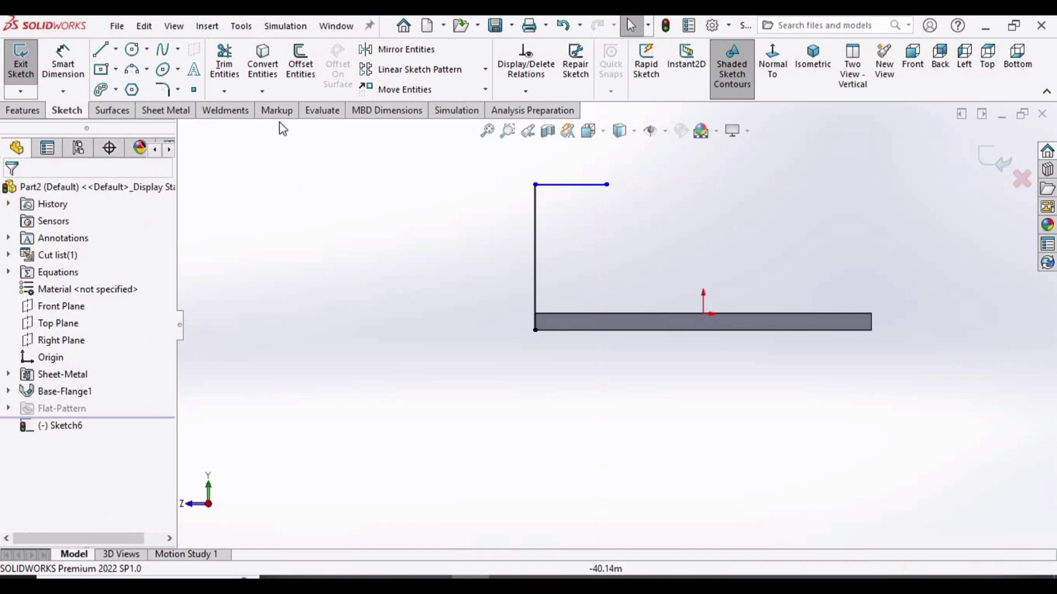
# Step: Dimension the profile's top leg at 22 mm and its vertical leg at 55 mm
pyautogui.press('d')
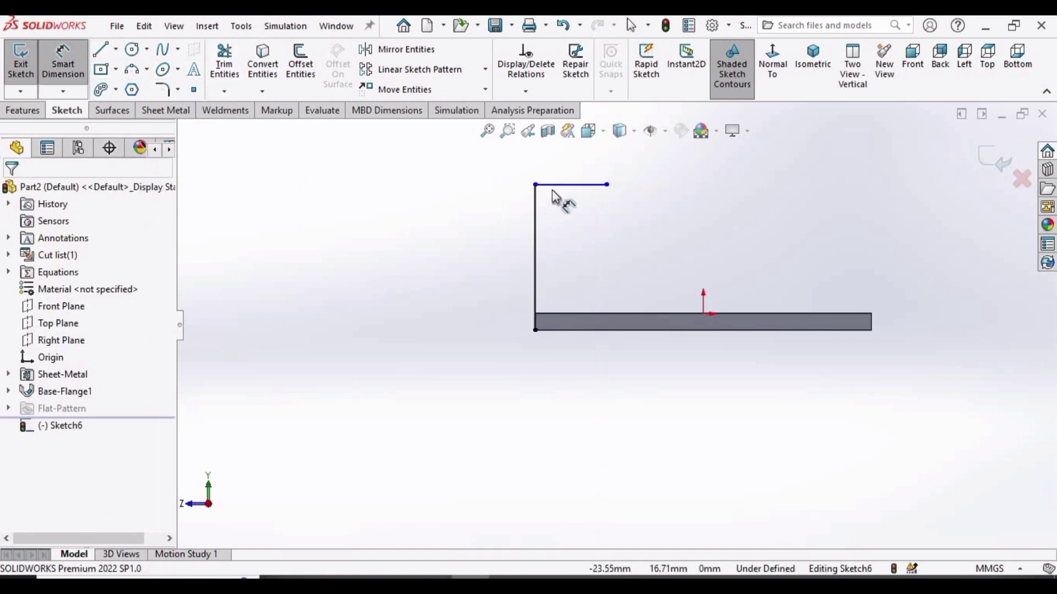
pyautogui.click(573, 175)
pyautogui.scroll(3, 589, 220)
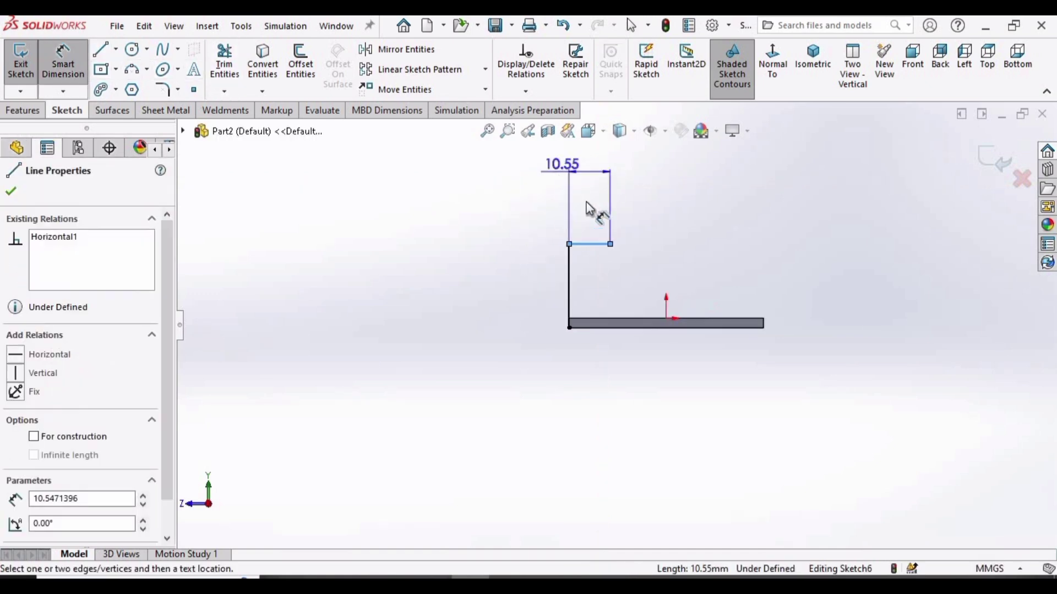
pyautogui.click(597, 215)
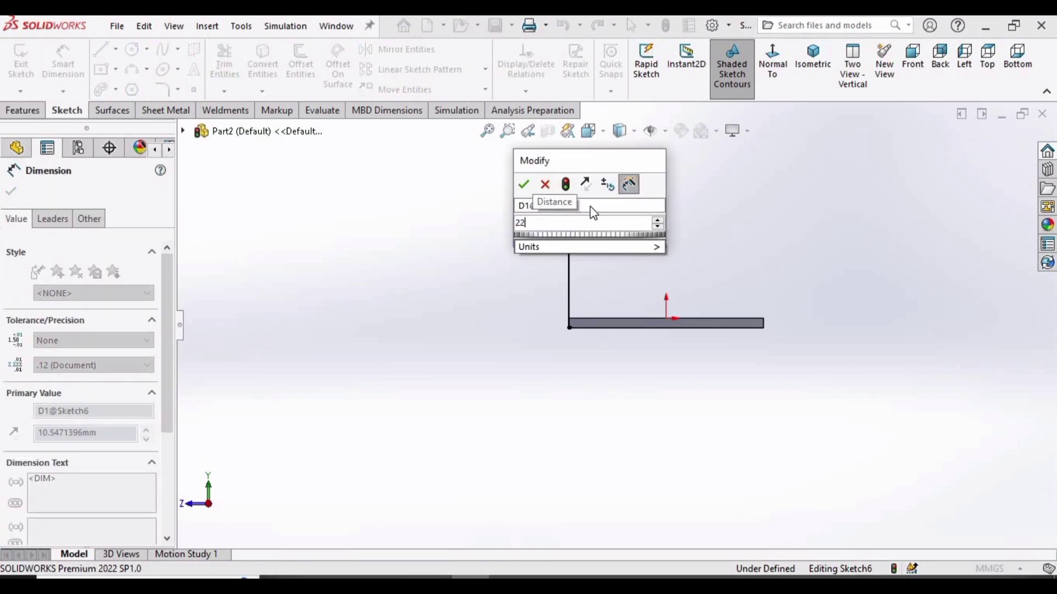
pyautogui.press('Return')
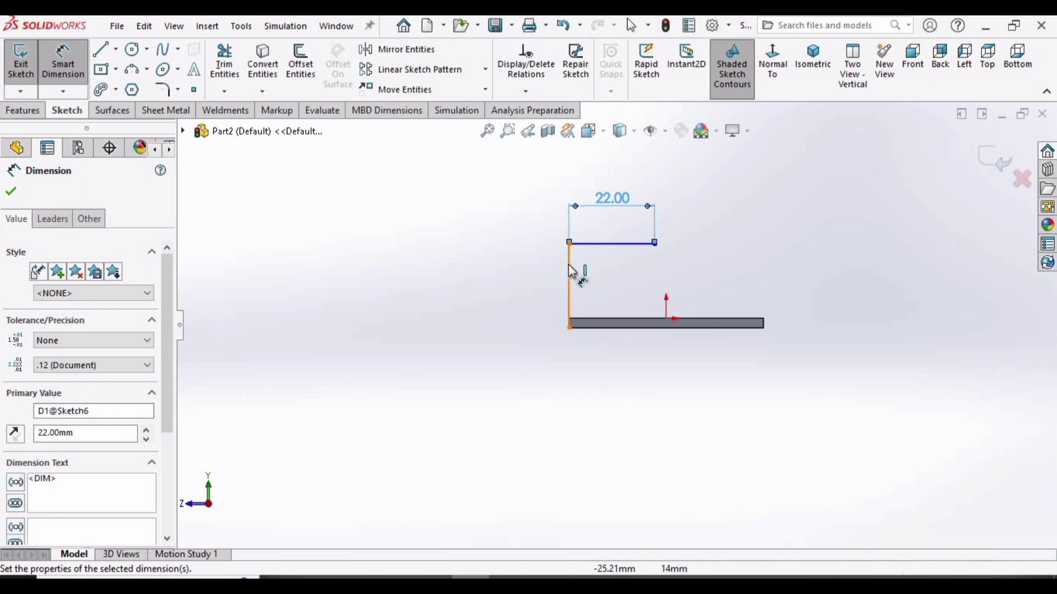
pyautogui.click(570, 275)
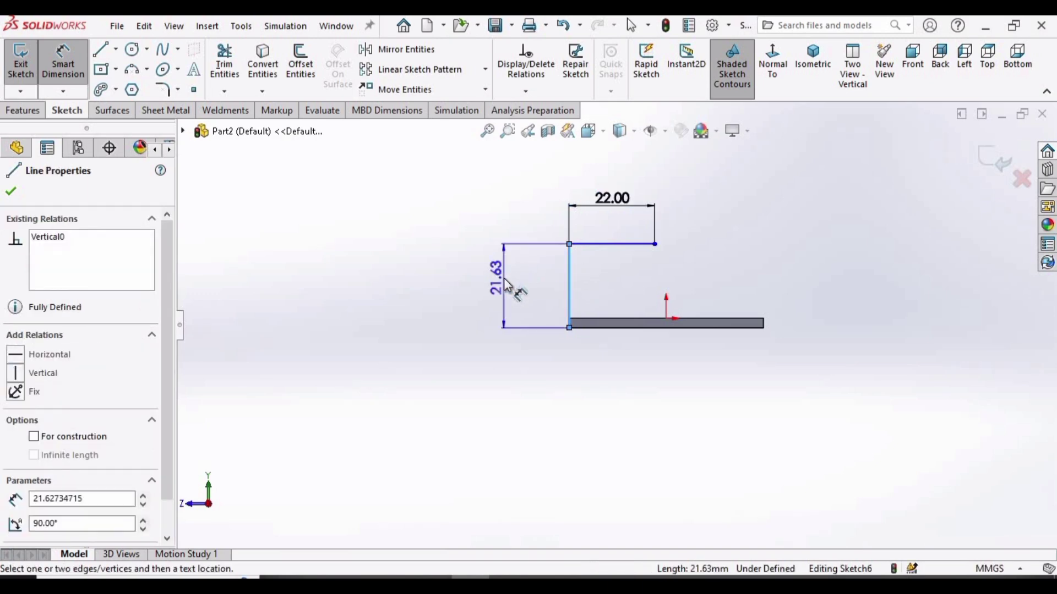
pyautogui.click(505, 284)
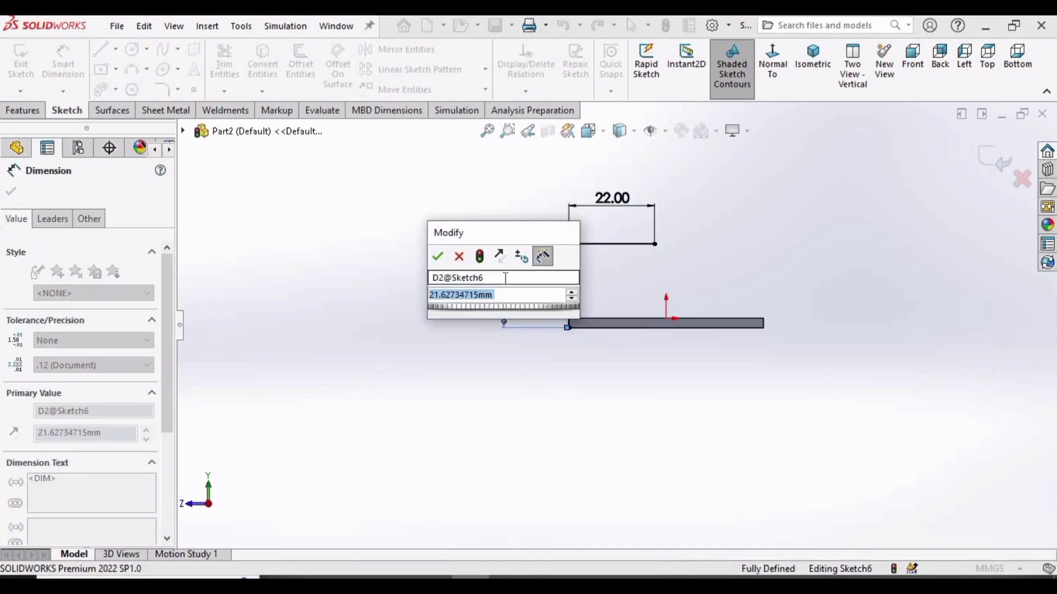
pyautogui.write('55')
pyautogui.press('Return')
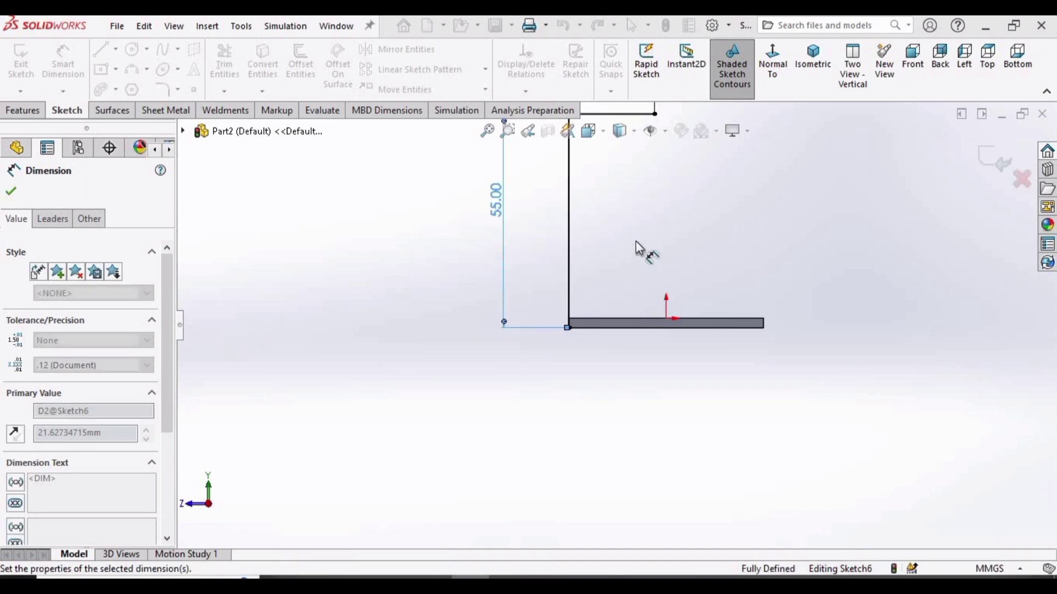
# Step: Change the top leg dimension from 22 mm to 20 mm
pyautogui.scroll(3, 610, 244)
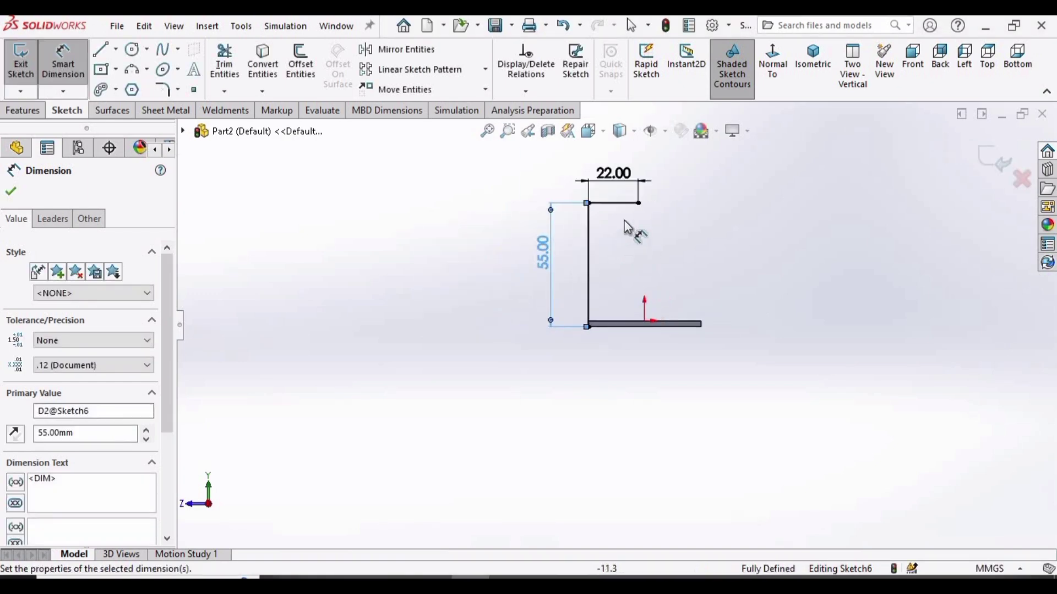
pyautogui.press('f')
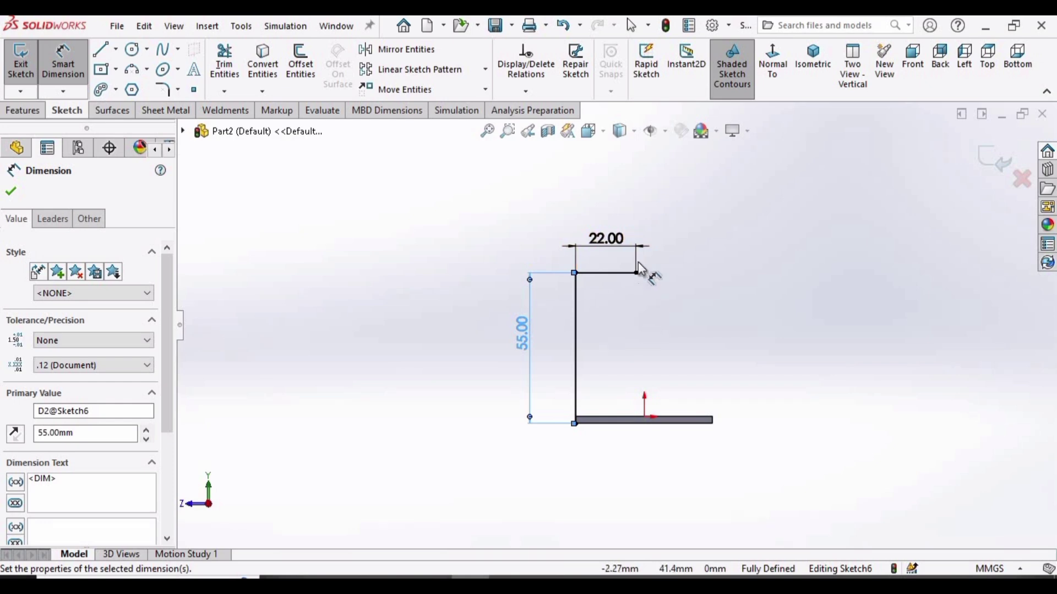
pyautogui.scroll(-2, 641, 281)
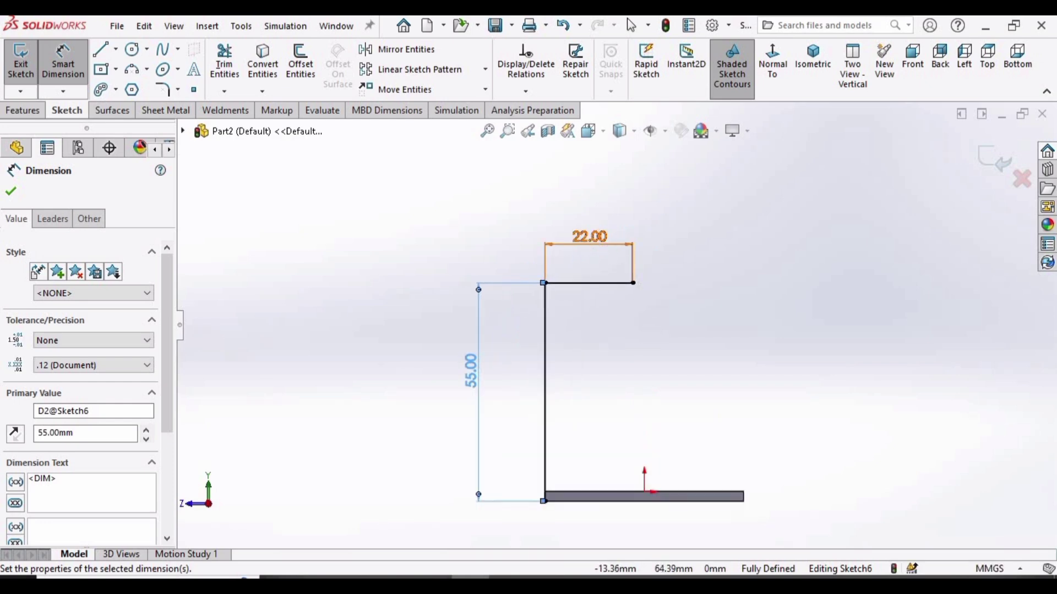
pyautogui.doubleClick(586, 239)
pyautogui.write('20')
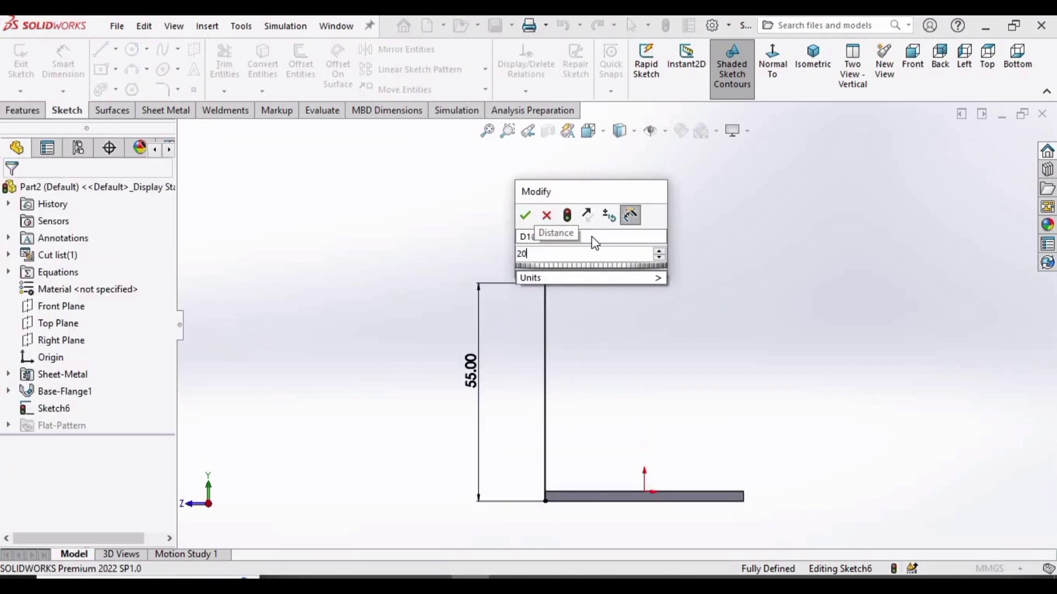
pyautogui.press('Return')
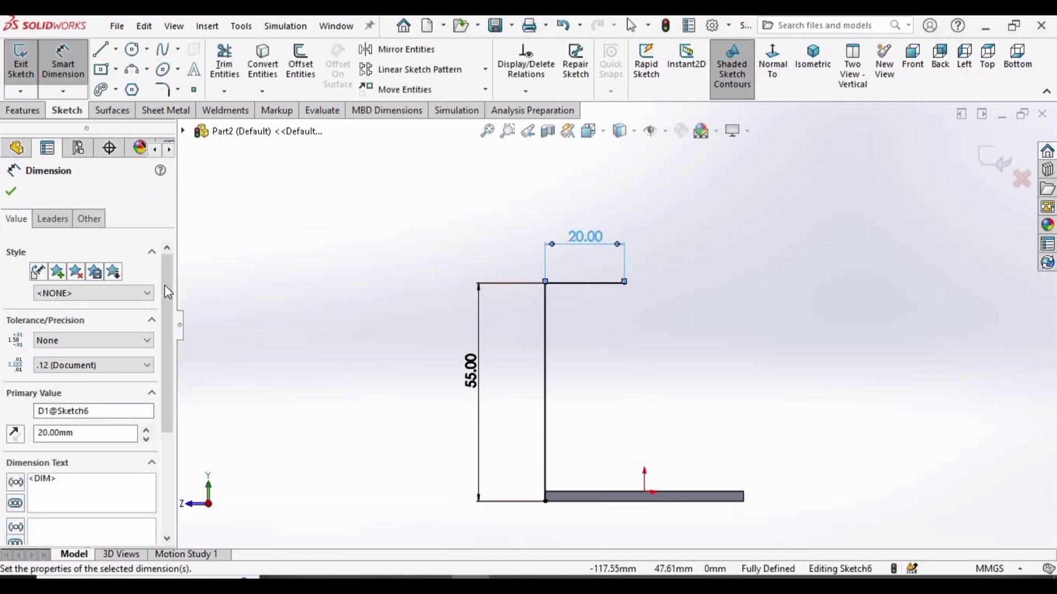
pyautogui.scroll(-5, 160, 414)
pyautogui.scroll(5, 150, 278)
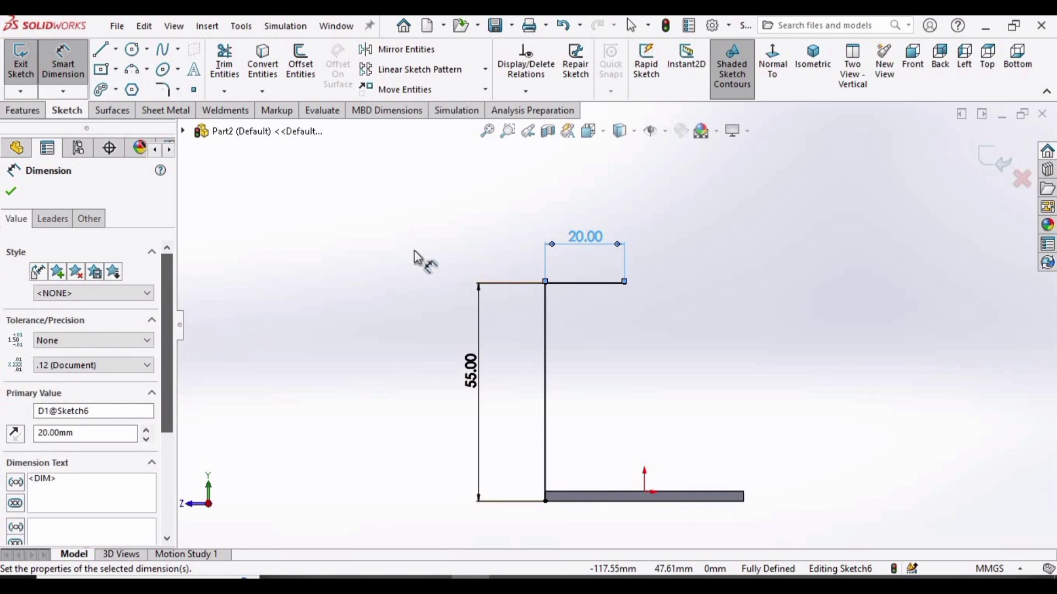
# Step: Exit the profile sketch and compare flange positions, settling on Bend Outside
pyautogui.click(735, 255)
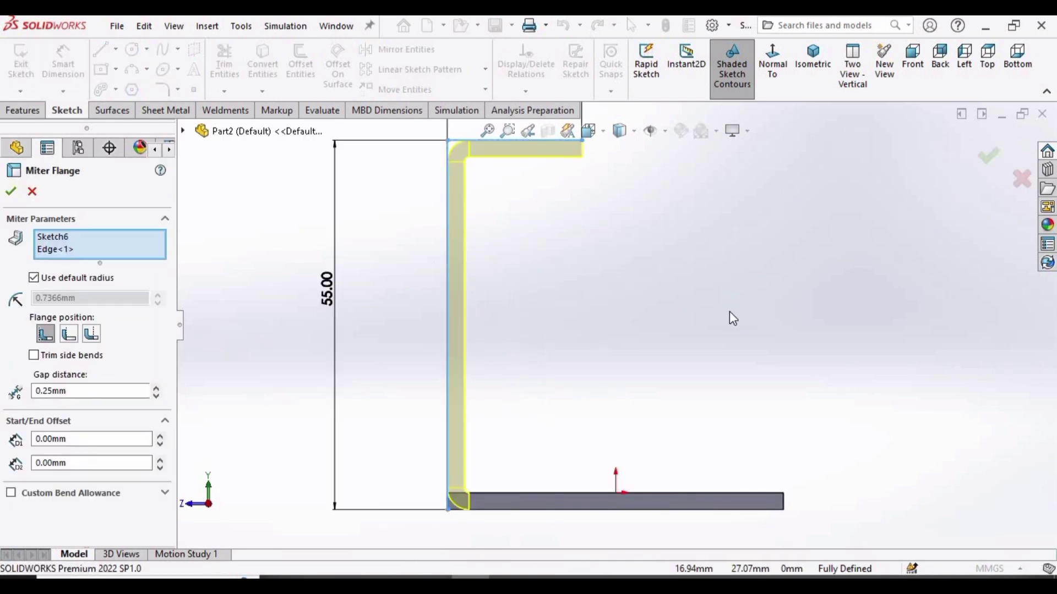
pyautogui.scroll(2, 505, 261)
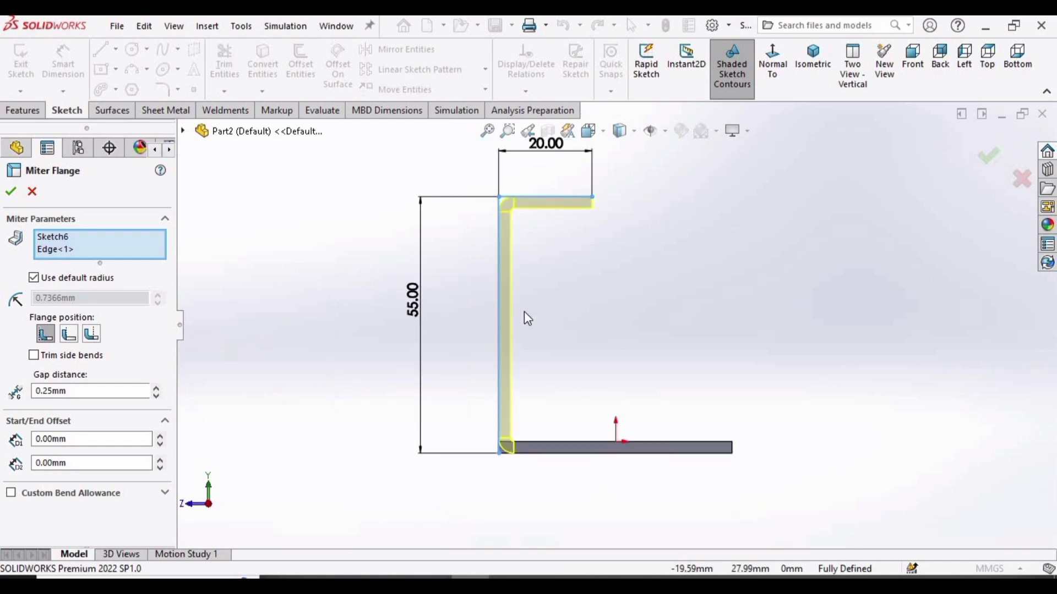
pyautogui.moveTo(524, 312); pyautogui.dragTo(555, 395, button='middle')
pyautogui.scroll(-3, 555, 437)
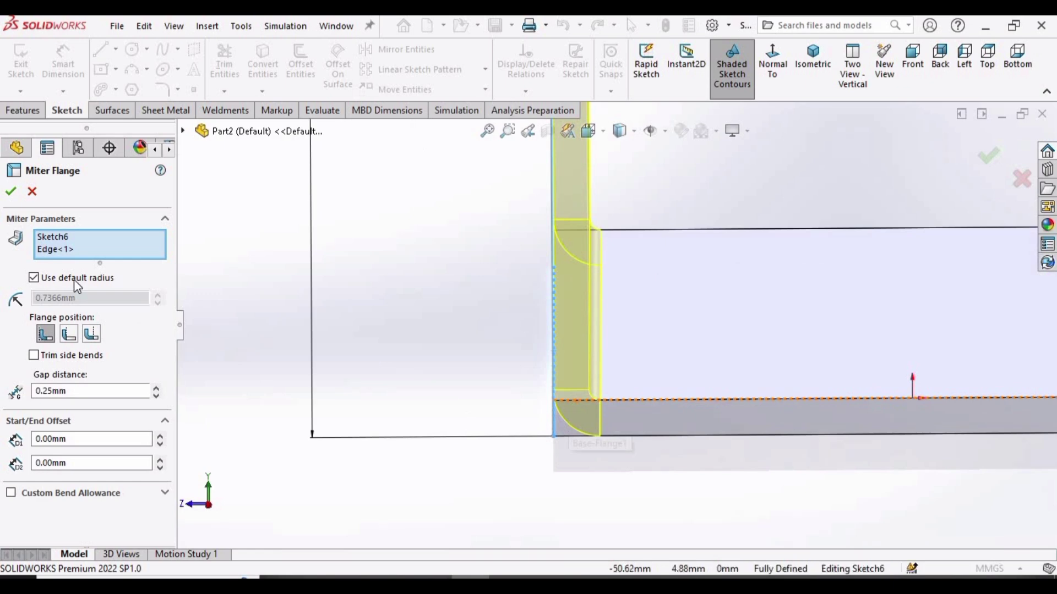
pyautogui.click(70, 337)
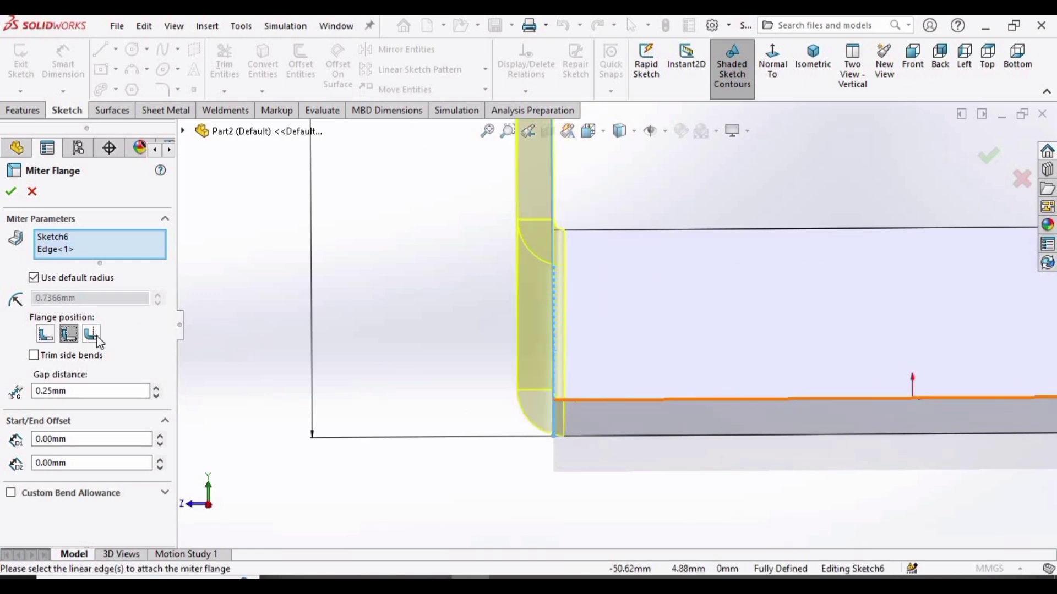
pyautogui.click(91, 336)
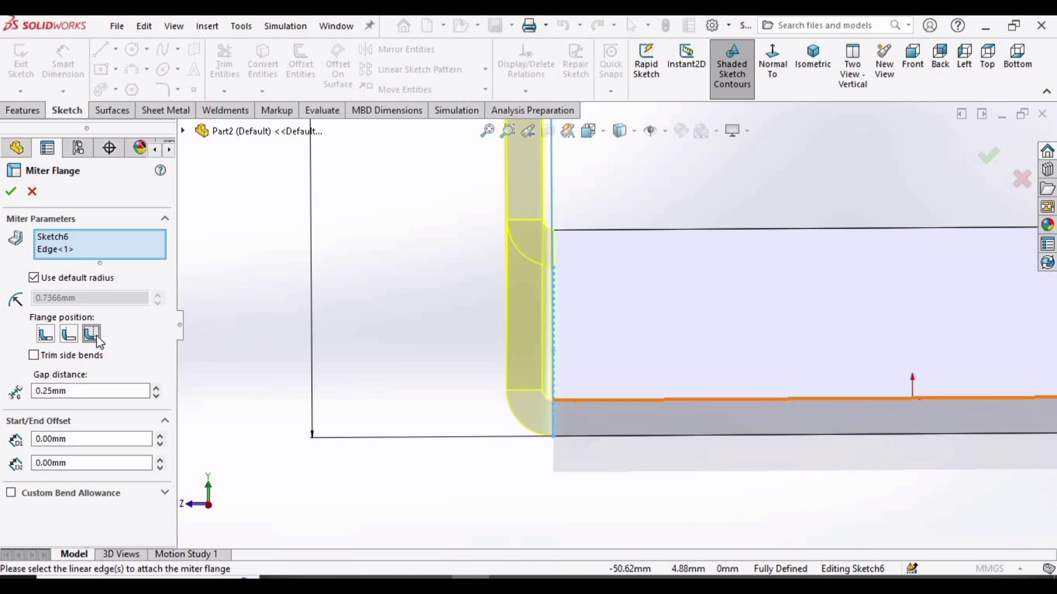
pyautogui.click(46, 334)
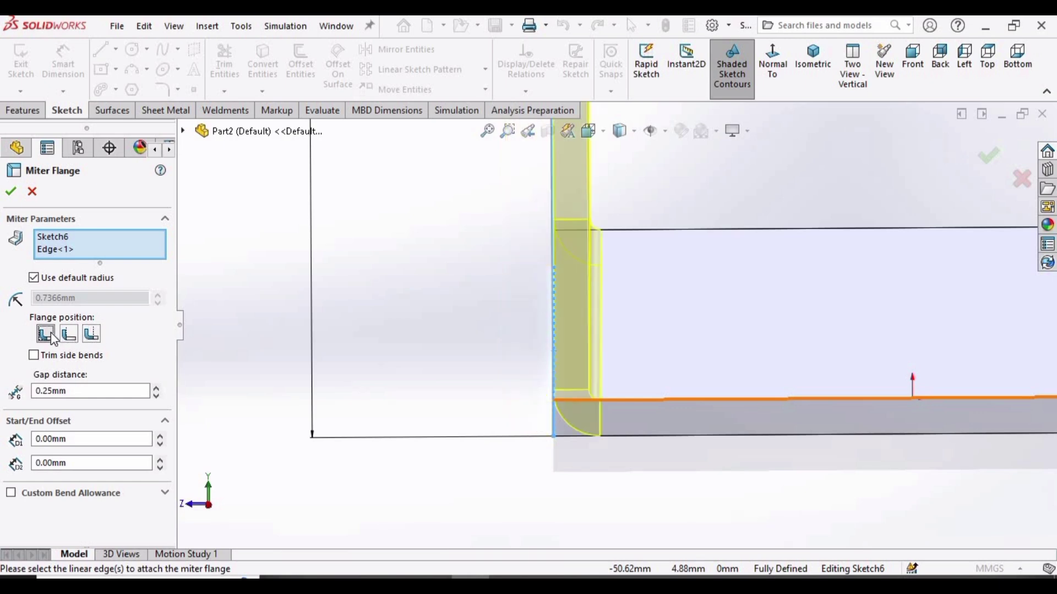
pyautogui.click(95, 336)
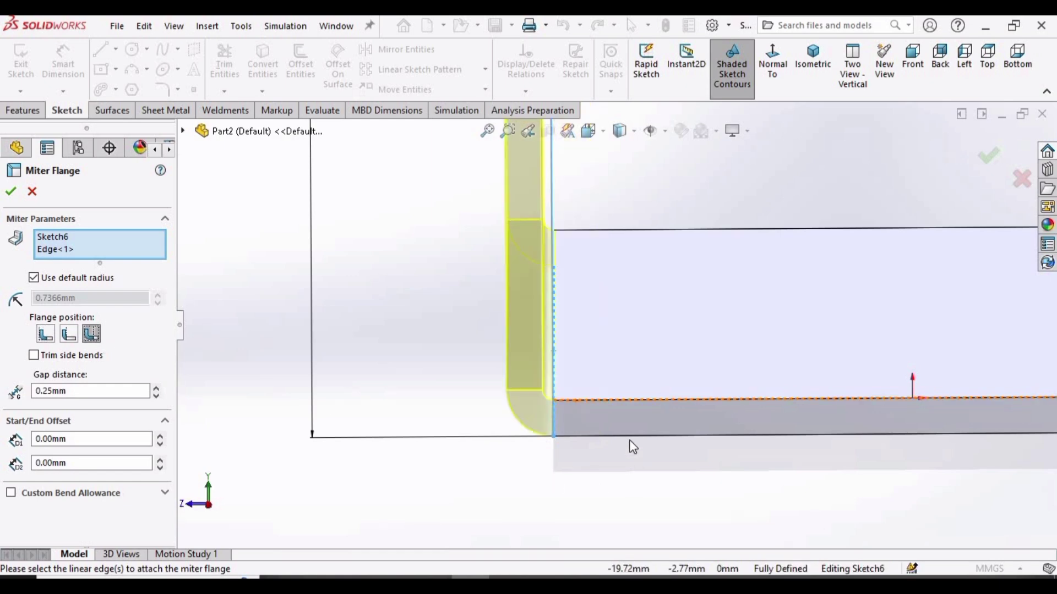
pyautogui.scroll(3, 580, 412)
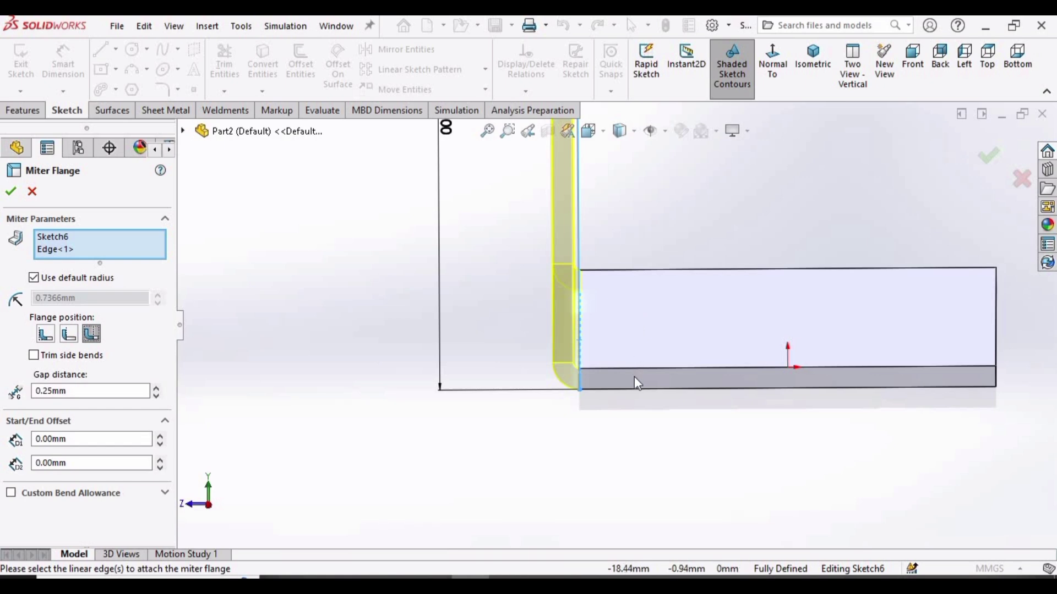
# Step: Add Edge<2>, Edge<3> and Edge<4> of the plate to the miter flange edge list
pyautogui.moveTo(627, 325); pyautogui.dragTo(711, 324, button='middle')
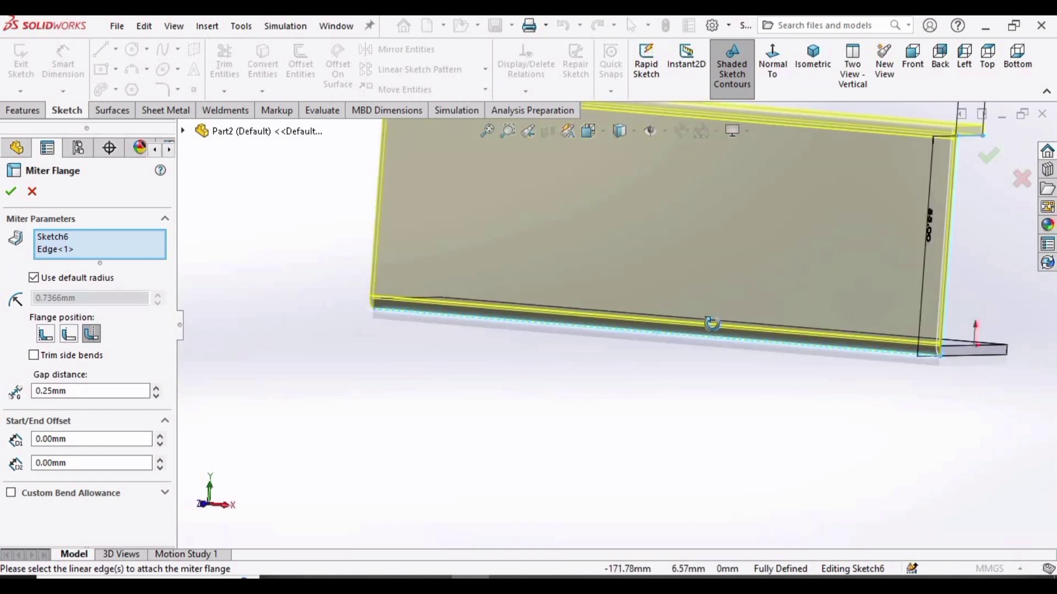
pyautogui.moveTo(711, 324); pyautogui.dragTo(616, 385, button='middle')
pyautogui.scroll(-5, 558, 265)
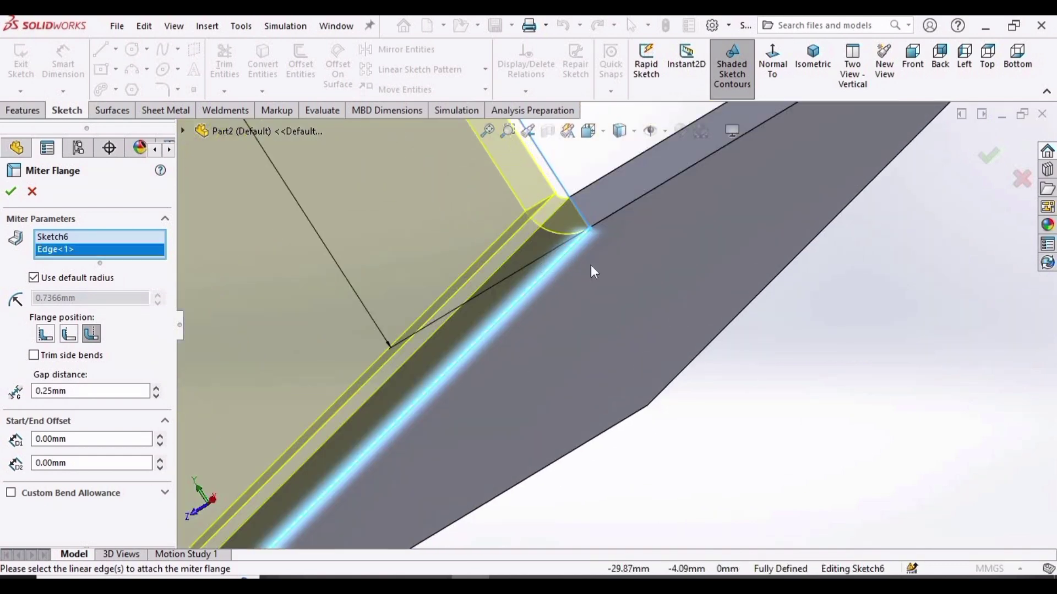
pyautogui.scroll(4, 670, 265)
pyautogui.scroll(-3, 607, 266)
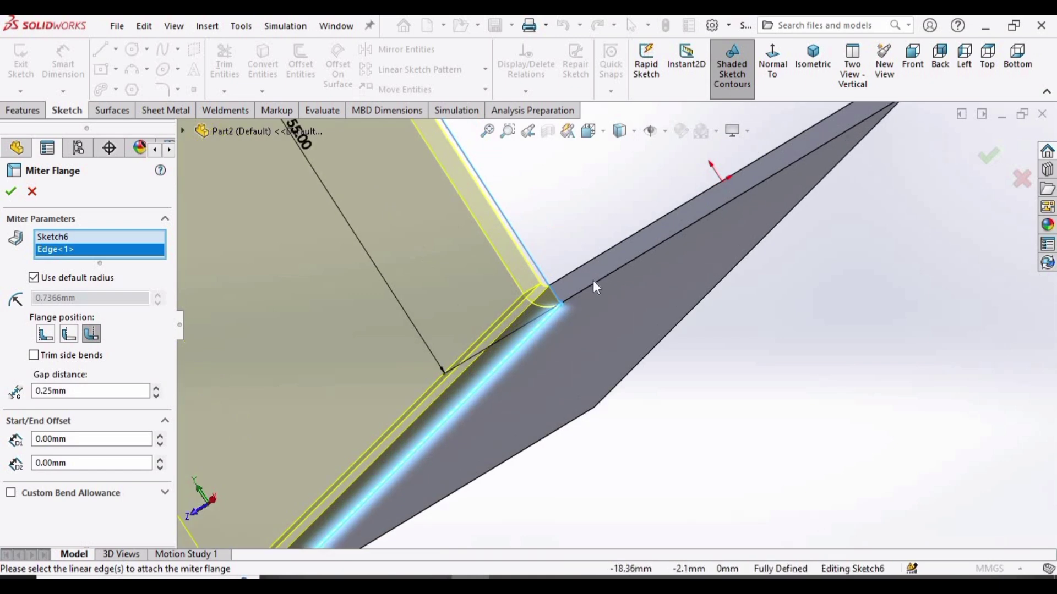
pyautogui.click(582, 299)
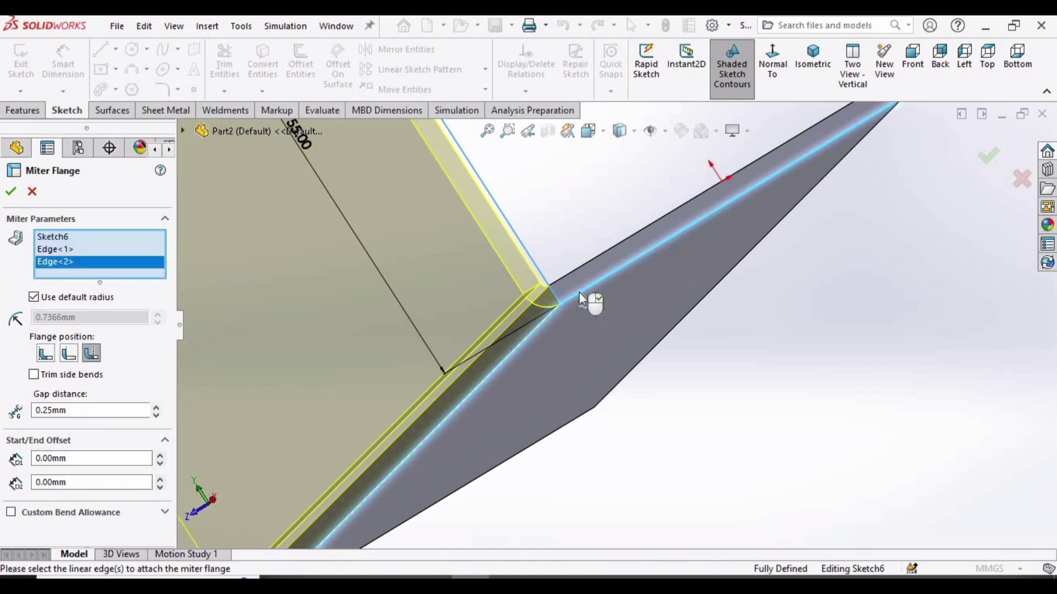
pyautogui.scroll(5, 579, 291)
pyautogui.moveTo(629, 304); pyautogui.dragTo(581, 318, button='middle')
pyautogui.scroll(-6, 581, 318)
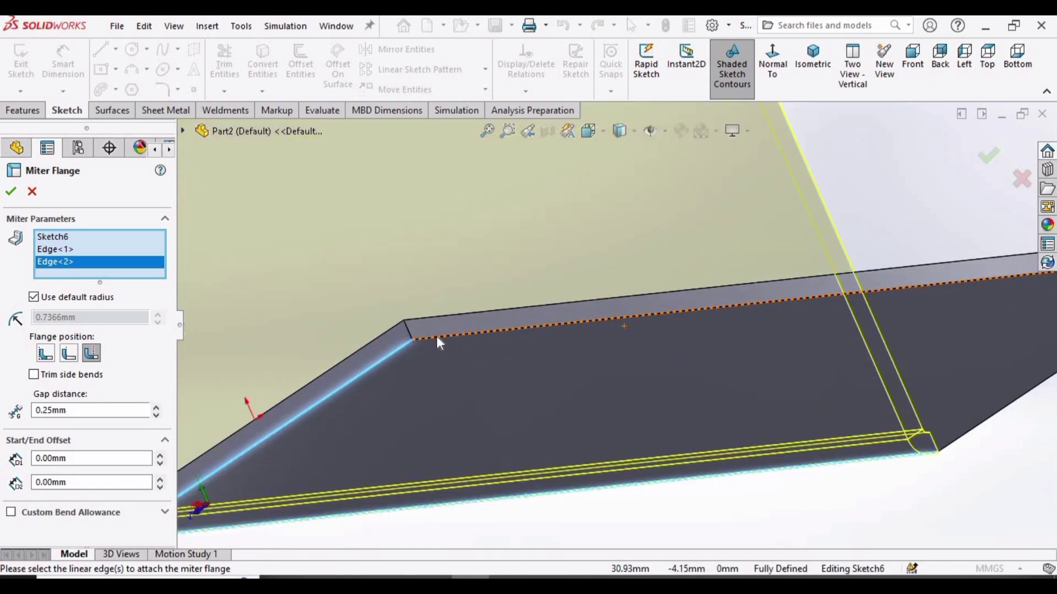
pyautogui.click(462, 342)
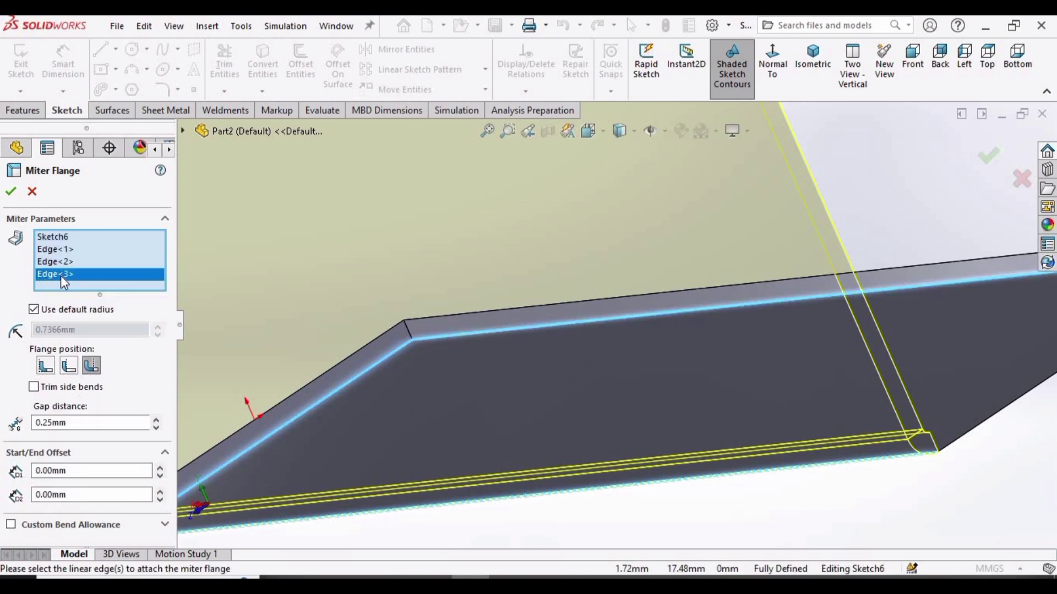
pyautogui.moveTo(745, 336); pyautogui.dragTo(714, 403, button='middle')
pyautogui.scroll(-3, 726, 403)
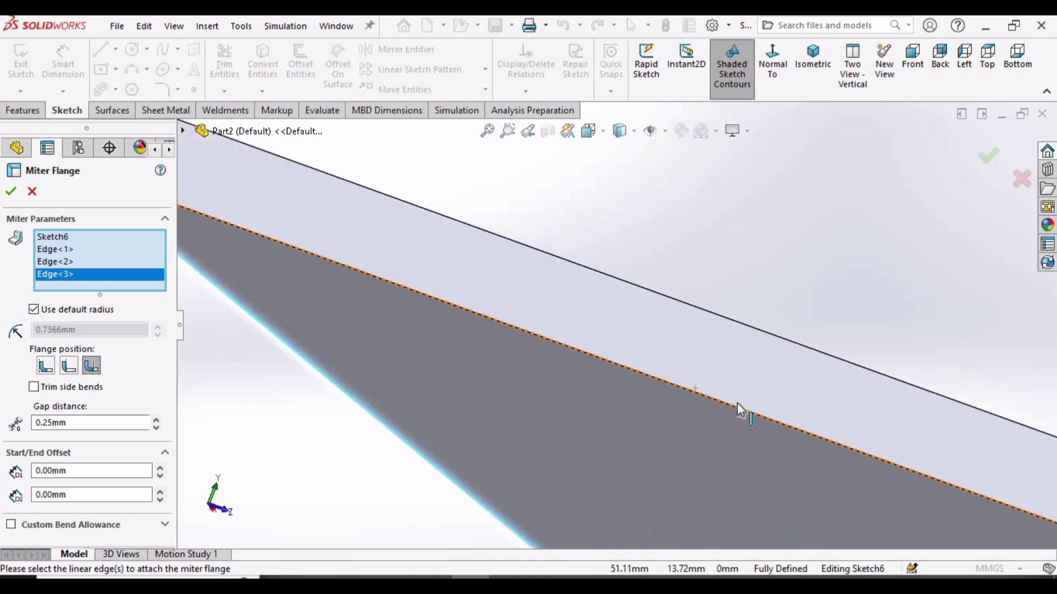
pyautogui.click(665, 380)
pyautogui.scroll(6, 677, 388)
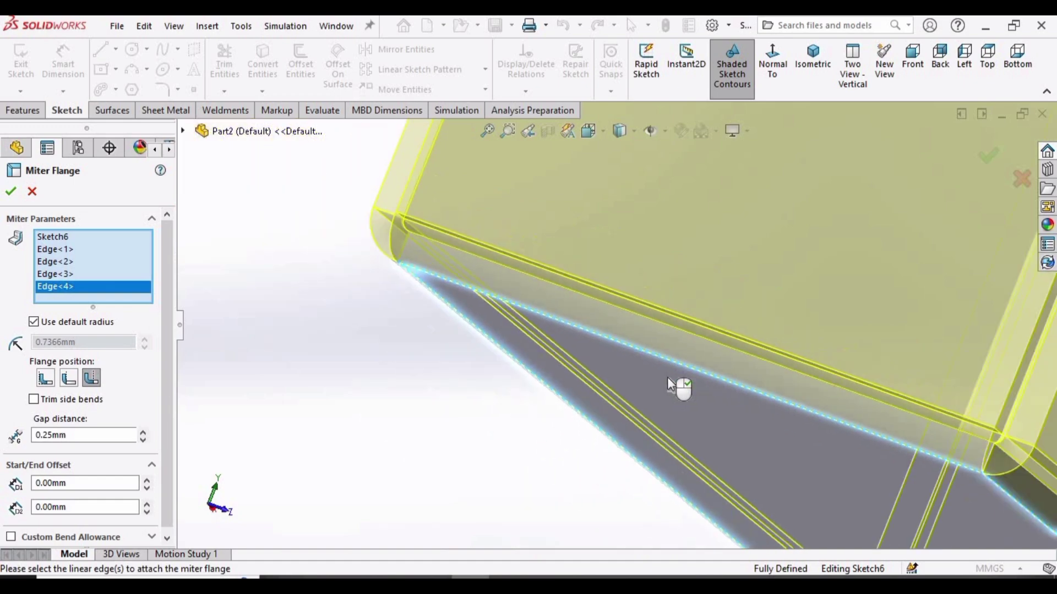
pyautogui.moveTo(790, 300); pyautogui.dragTo(607, 332, button='middle')
# Step: Set the miter flange gap to 0.50 mm after trying 0.75 mm
pyautogui.scroll(-4, 674, 293)
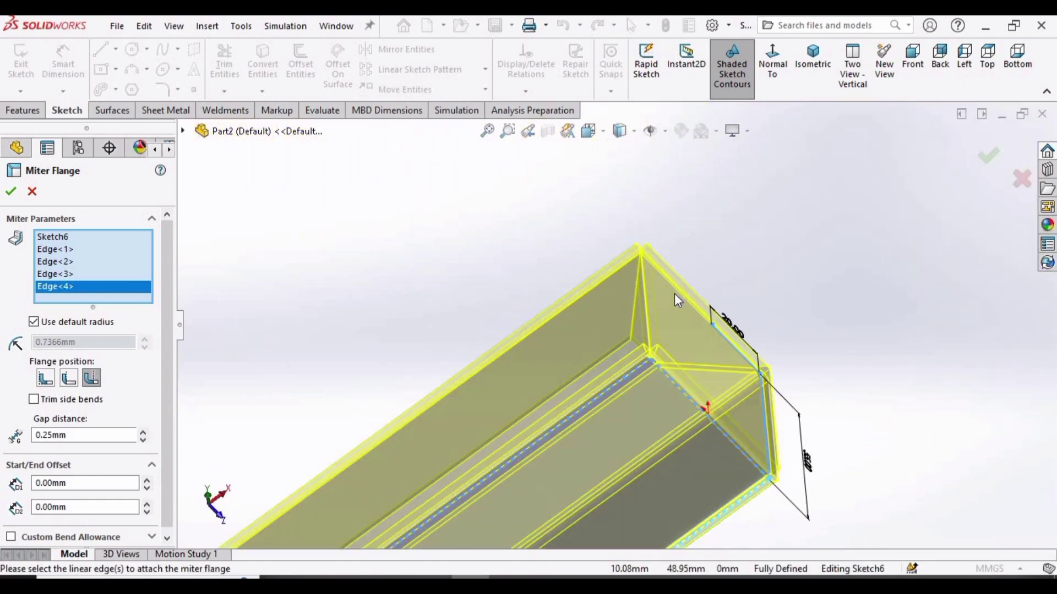
pyautogui.scroll(3, 591, 409)
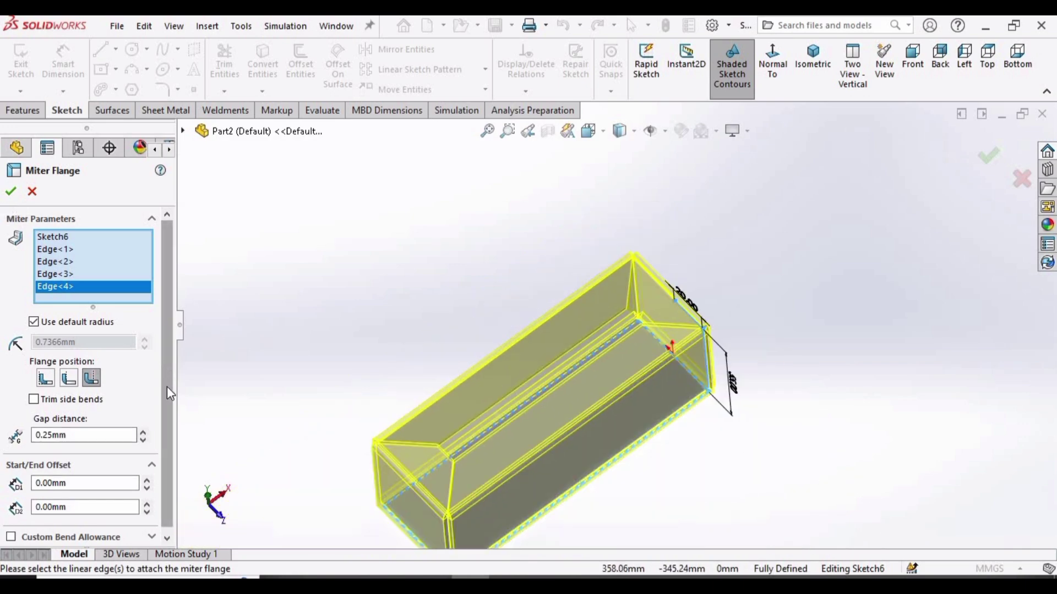
pyautogui.scroll(-1, 166, 387)
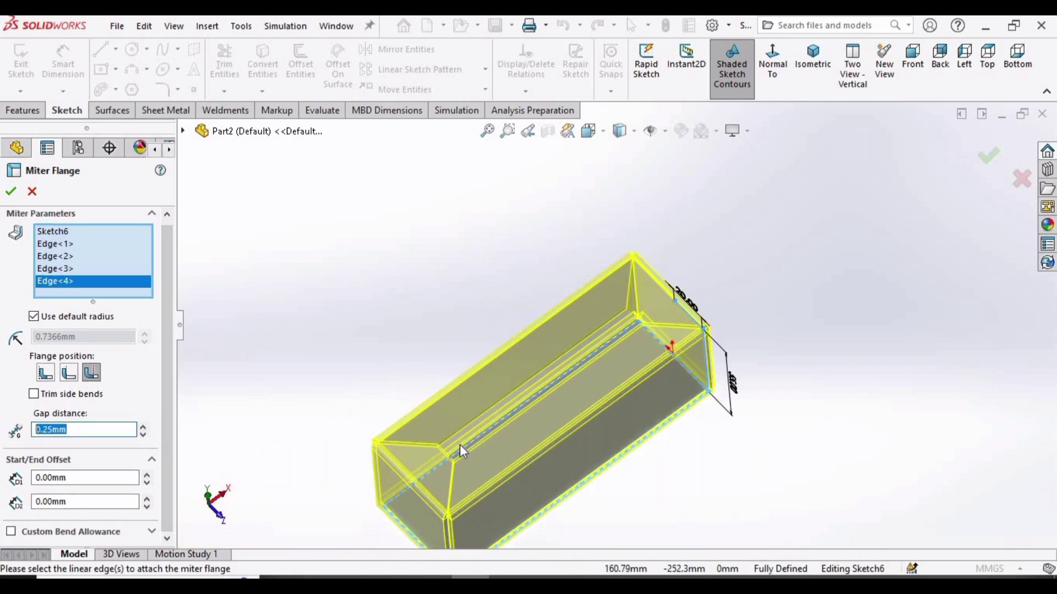
pyautogui.scroll(-6, 391, 435)
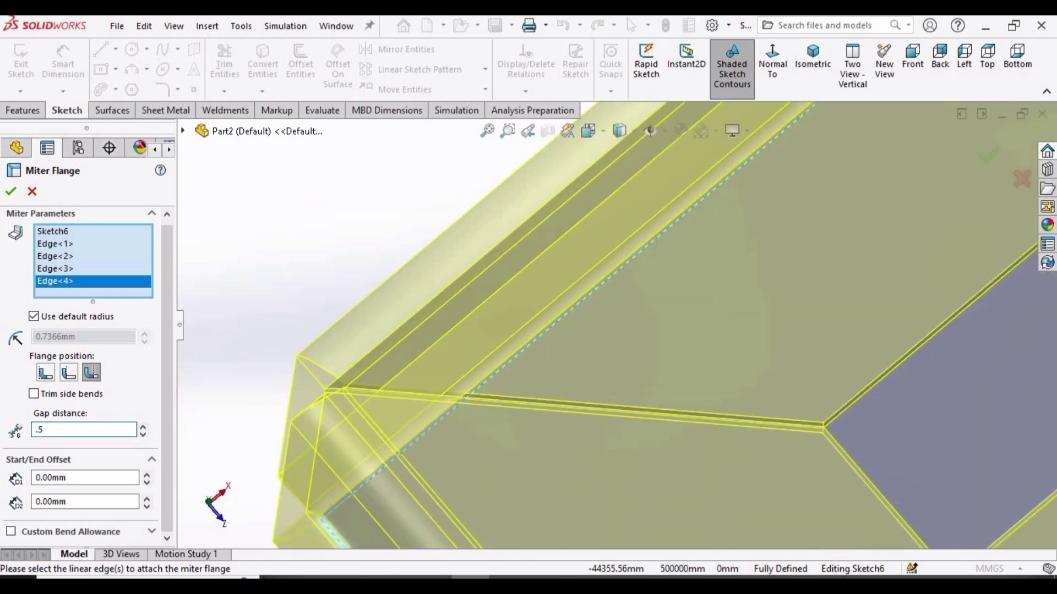
pyautogui.press('Return')
pyautogui.scroll(-3, 563, 405)
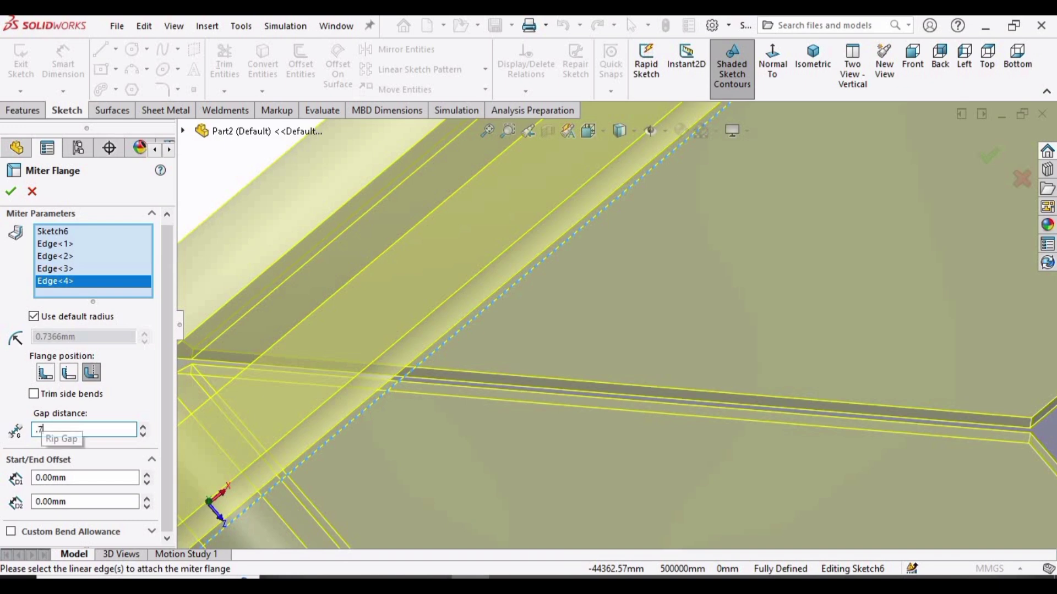
pyautogui.press('Return')
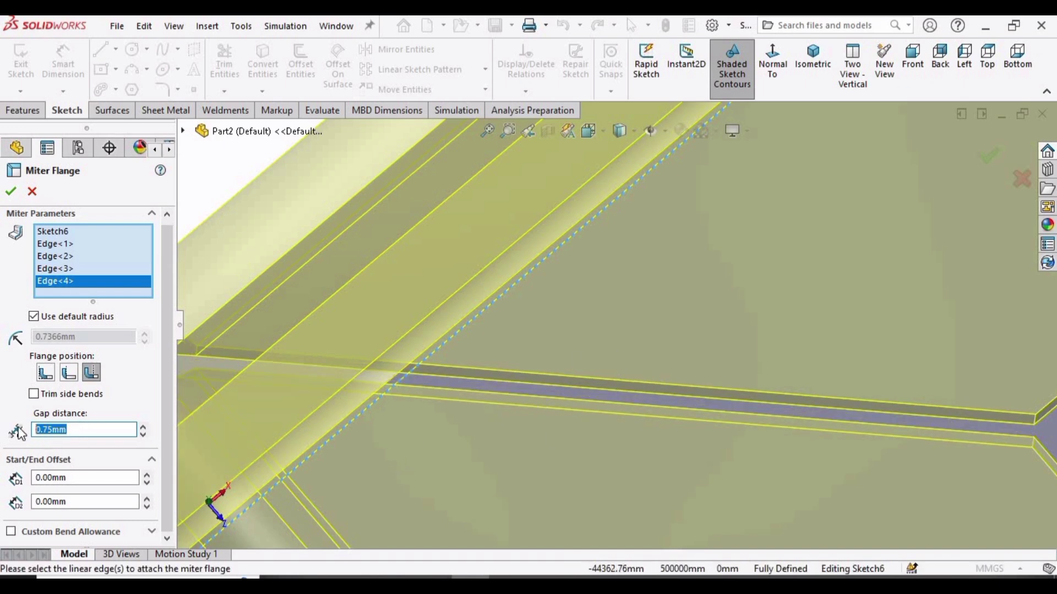
pyautogui.press('Return')
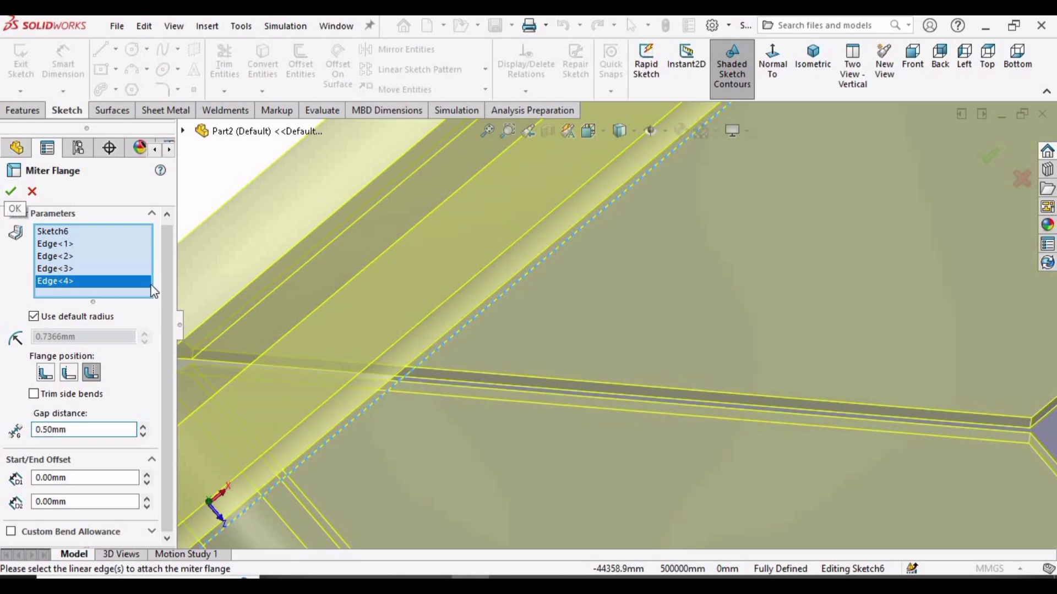
pyautogui.scroll(1, 168, 300)
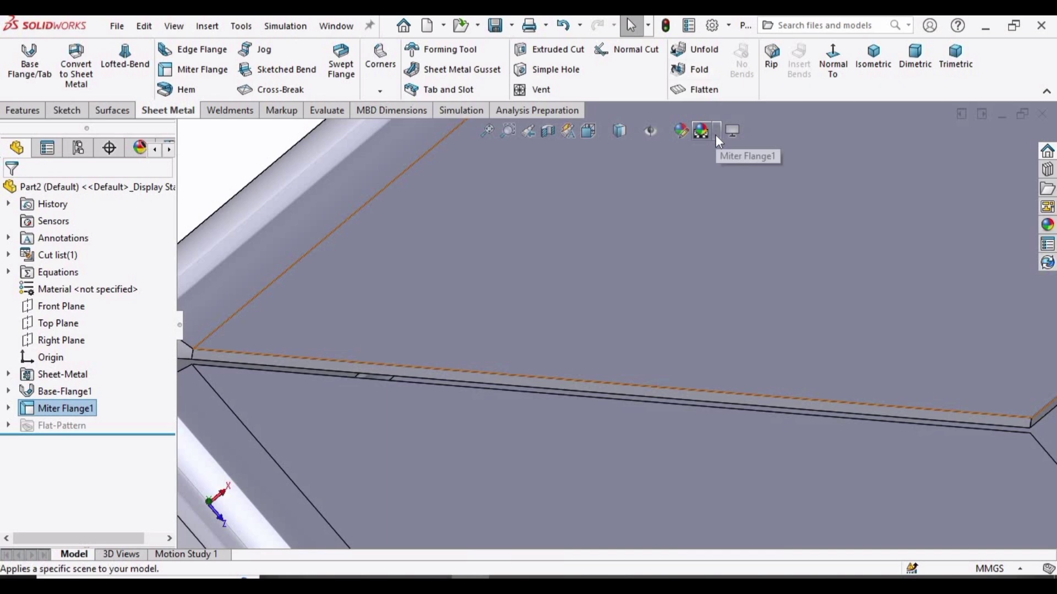
# Step: Apply the Plain White scene to the viewport
pyautogui.click(715, 133)
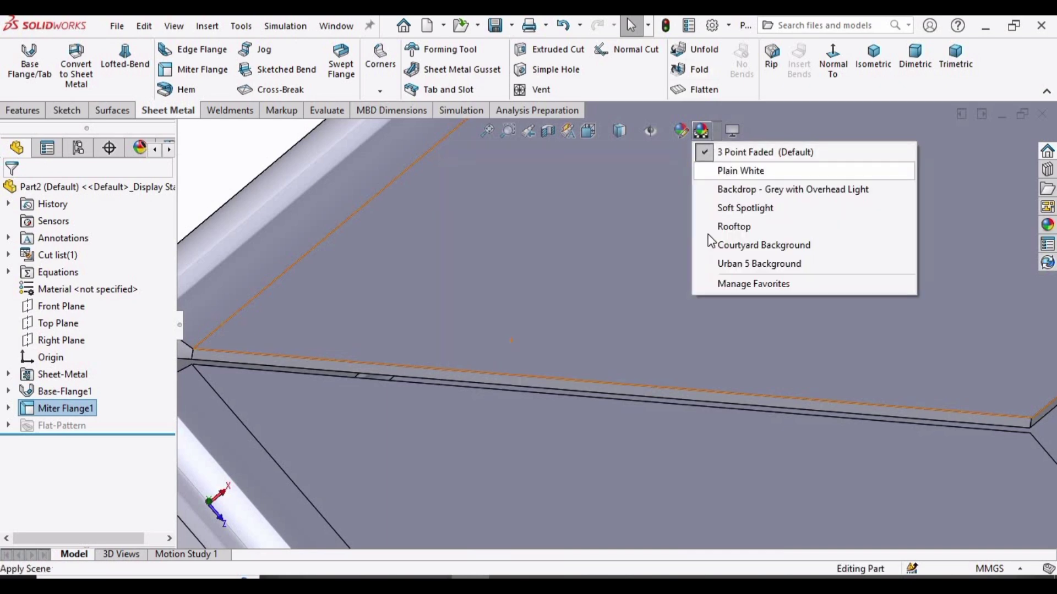
pyautogui.click(740, 170)
pyautogui.scroll(3, 989, 335)
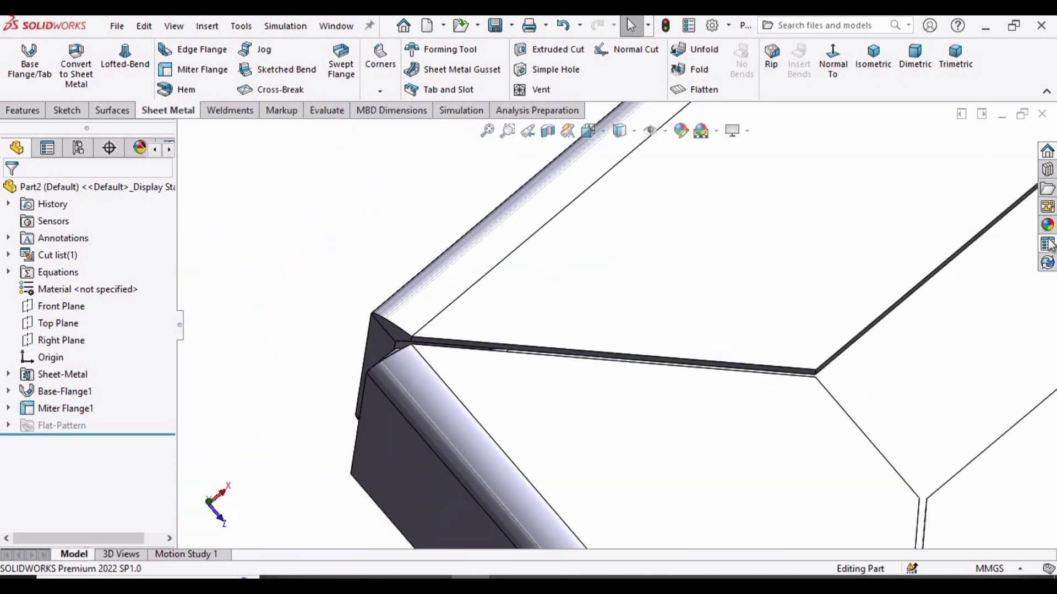
# Step: Drag the machined steel appearance from Appearances > Metal > Steel onto the box
pyautogui.click(1047, 224)
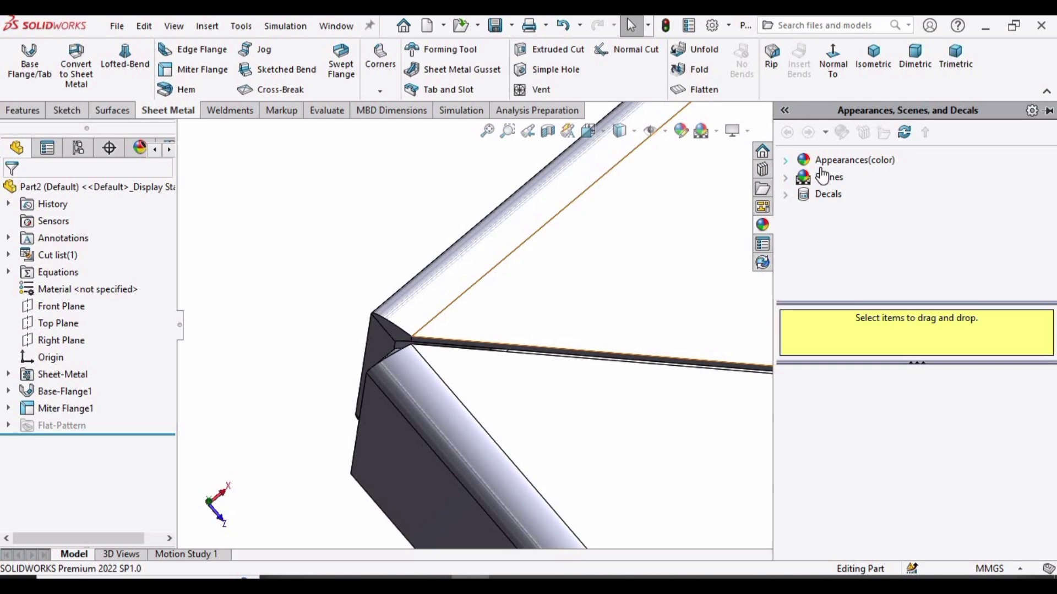
pyautogui.click(791, 160)
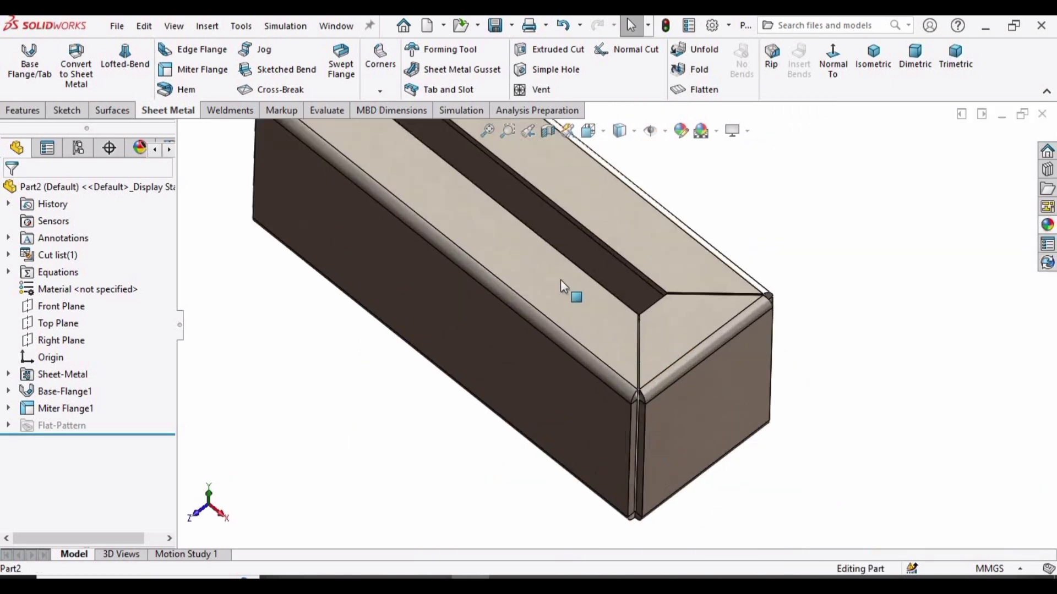
pyautogui.moveTo(566, 287)
pyautogui.mouseDown()
pyautogui.moveTo(573, 326)
pyautogui.moveTo(71, 363)
pyautogui.moveTo(61, 390)
pyautogui.moveTo(17, 403)
pyautogui.mouseUp()
# Step: Change Sketch1's 150 mm base width to 140 mm, rebuild, and select the front face in isometric view
pyautogui.click(61, 408)
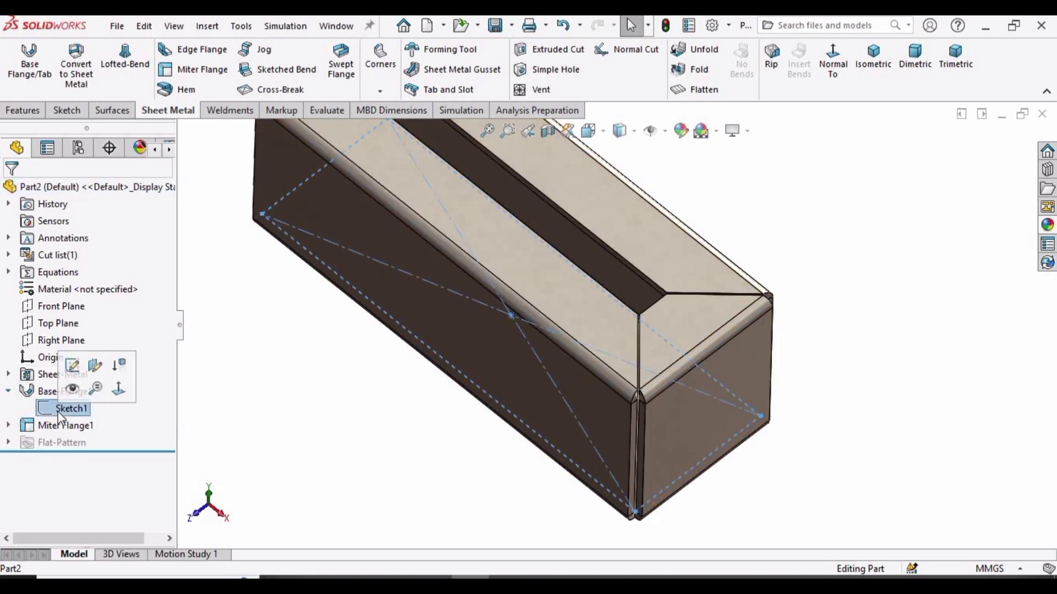
pyautogui.click(88, 366)
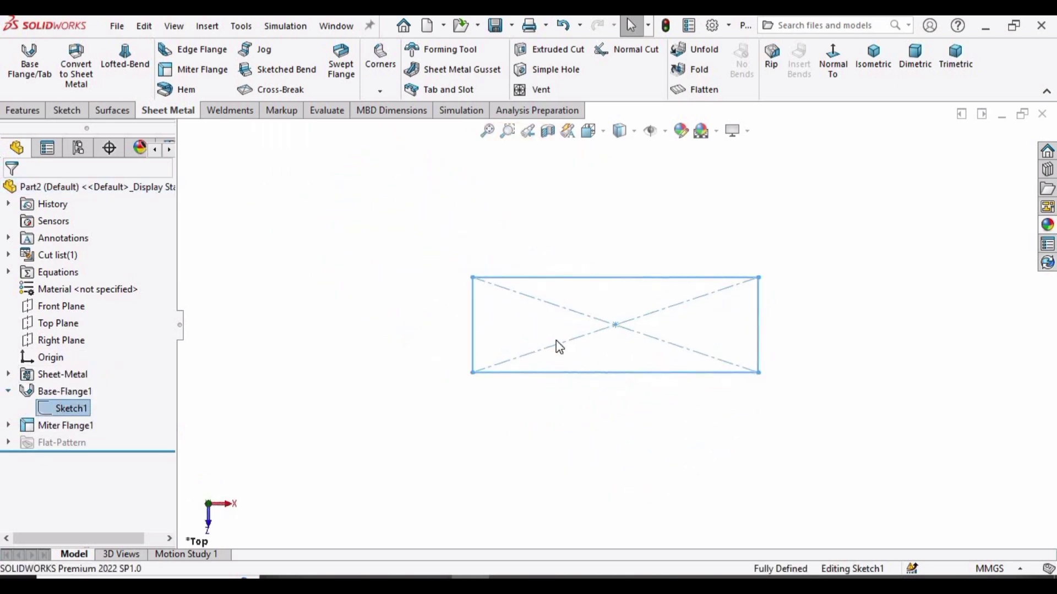
pyautogui.doubleClick(592, 255)
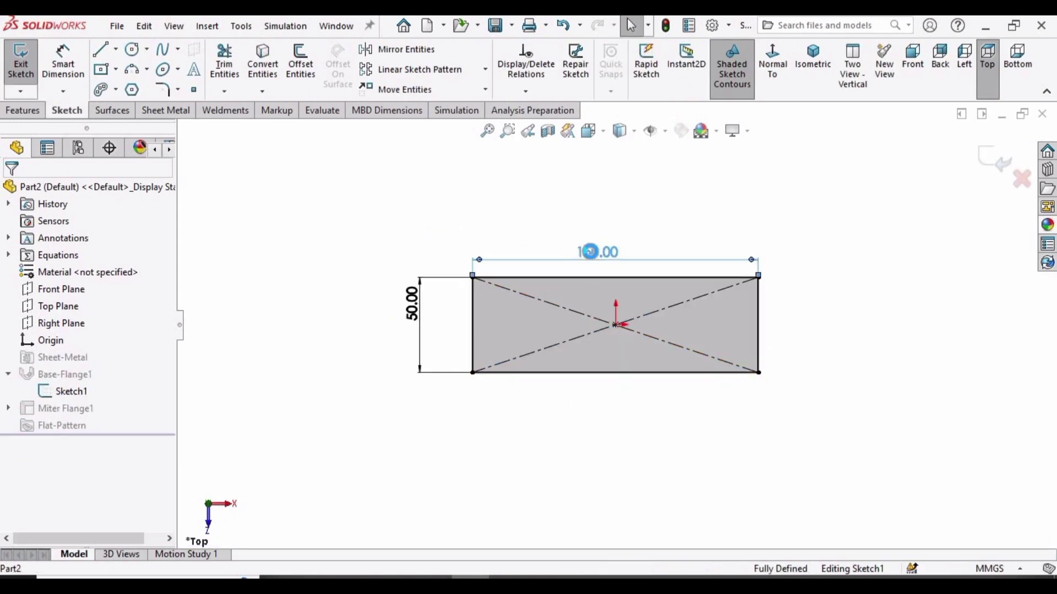
pyautogui.write('140')
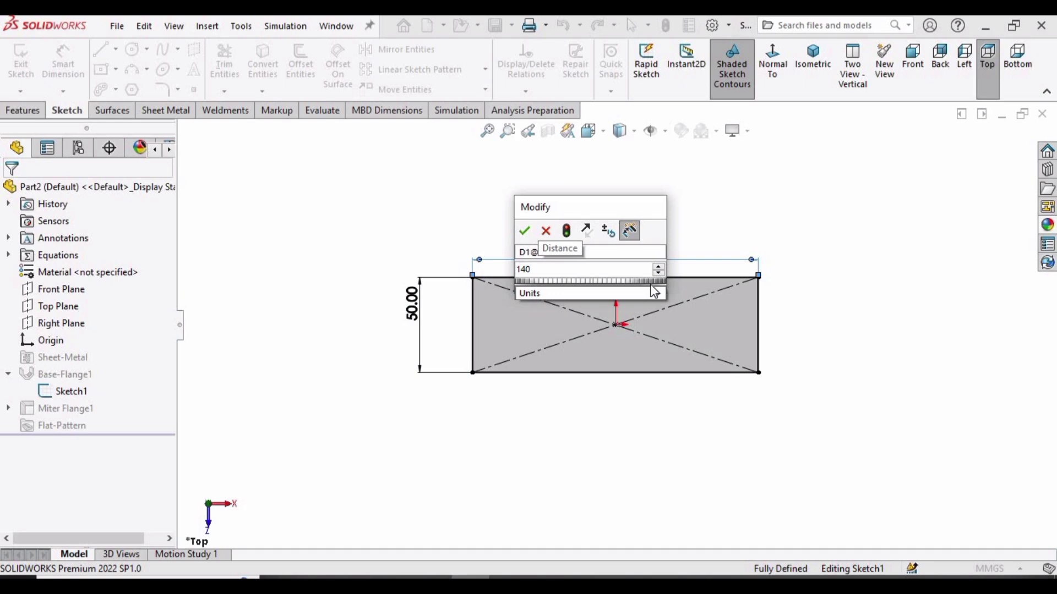
pyautogui.press('Return')
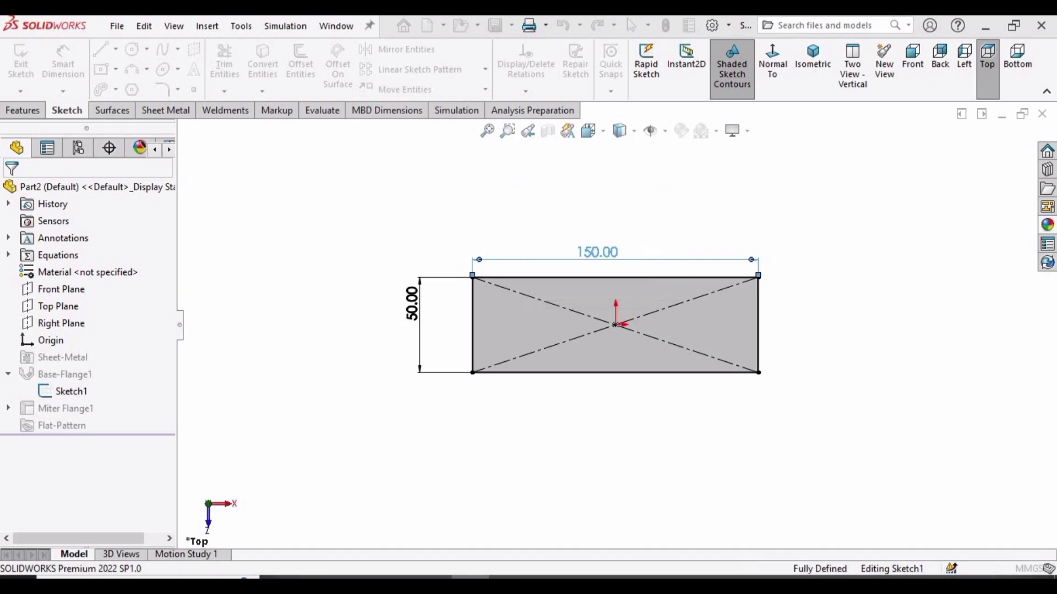
pyautogui.click(578, 329)
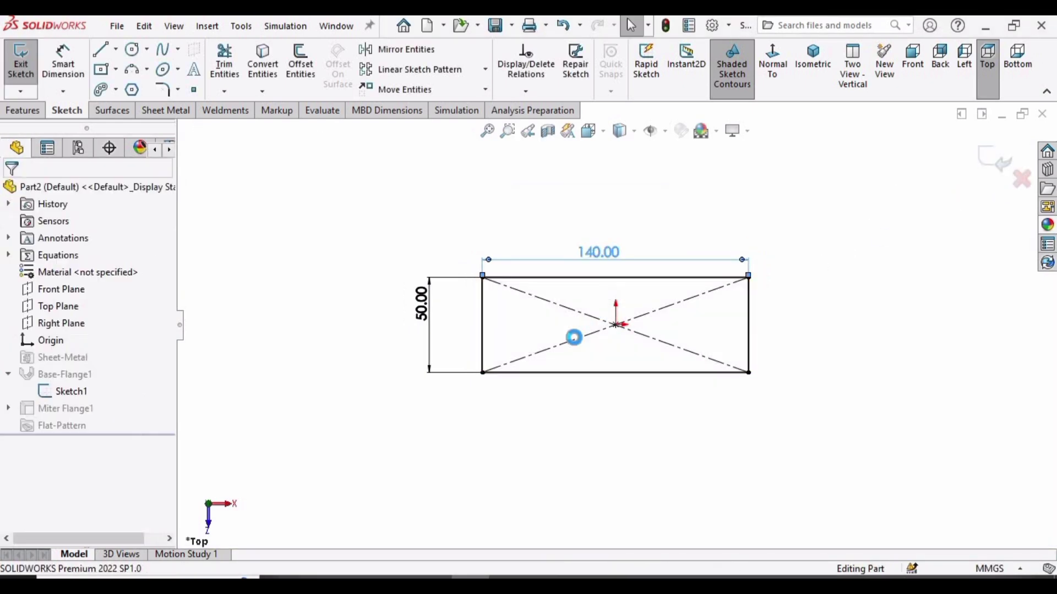
pyautogui.hotkey('ctrl', '7')
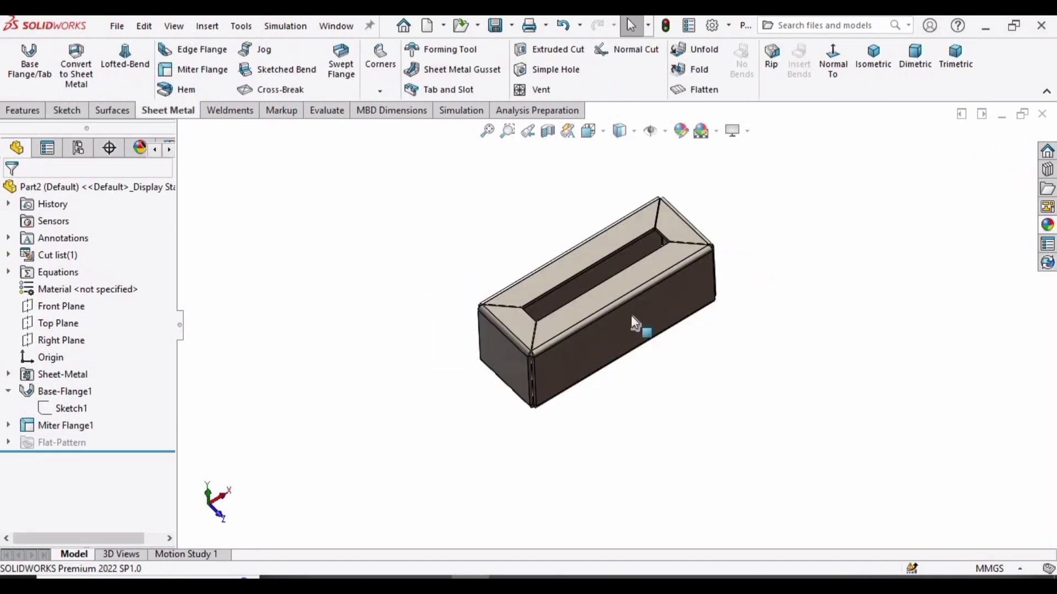
pyautogui.click(620, 335)
# Step: Start a sketch on the front face and draw a circle on it
pyautogui.click(685, 292)
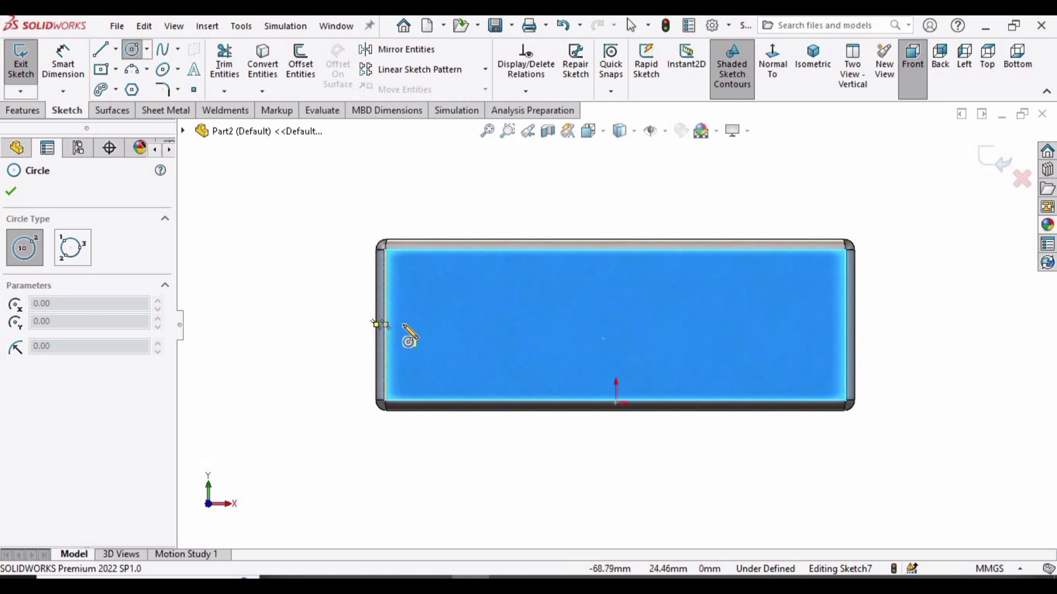
pyautogui.click(461, 324)
pyautogui.click(480, 315)
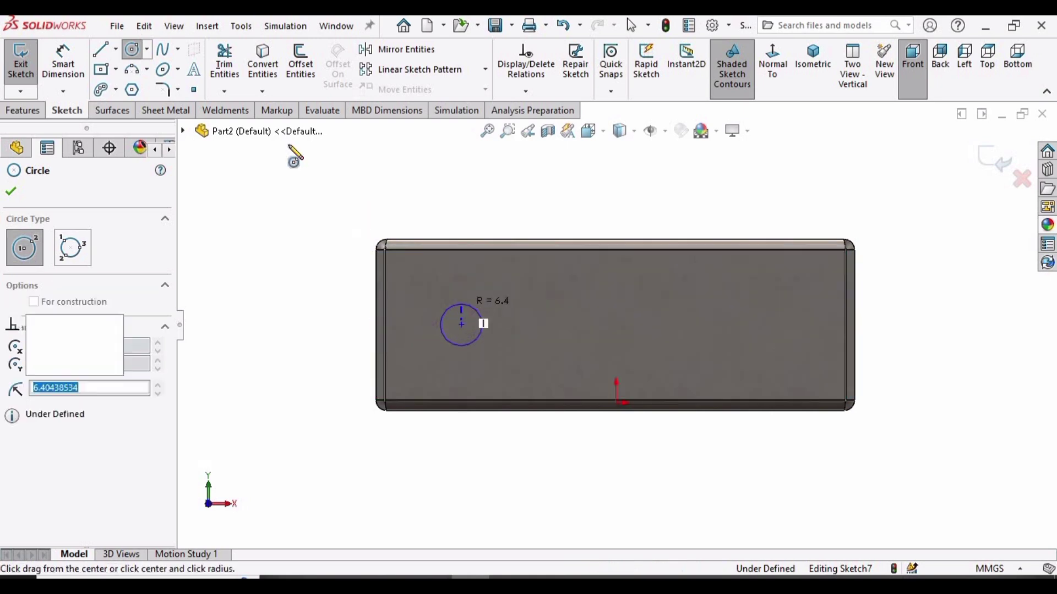
pyautogui.press('Escape')
# Step: Dimension the circle to Ø12 mm and 25 mm from the left edge
pyautogui.press('d')
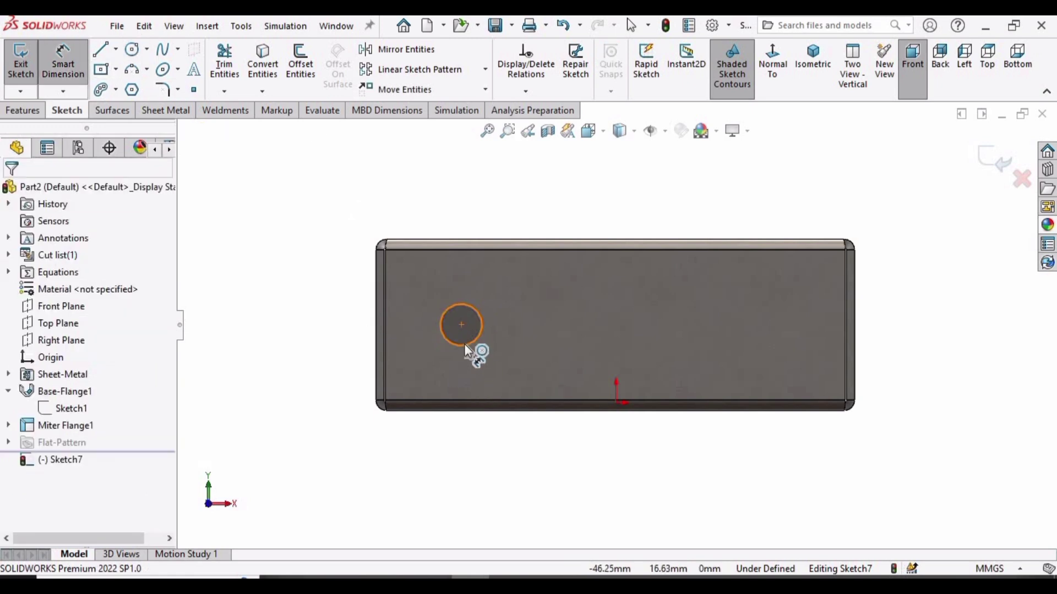
pyautogui.click(471, 347)
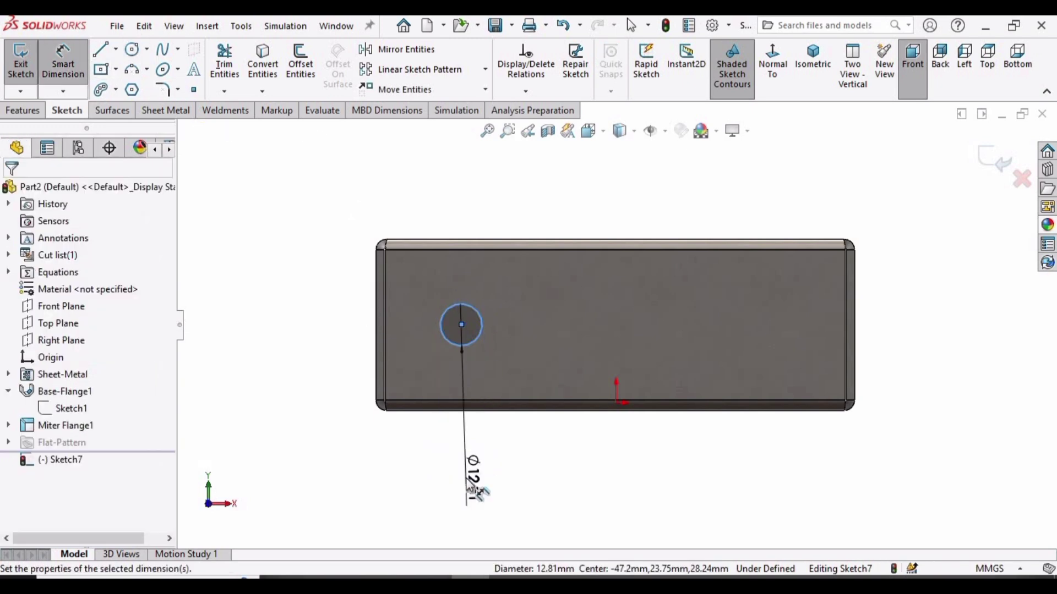
pyautogui.click(469, 481)
pyautogui.write('12')
pyautogui.press('Return')
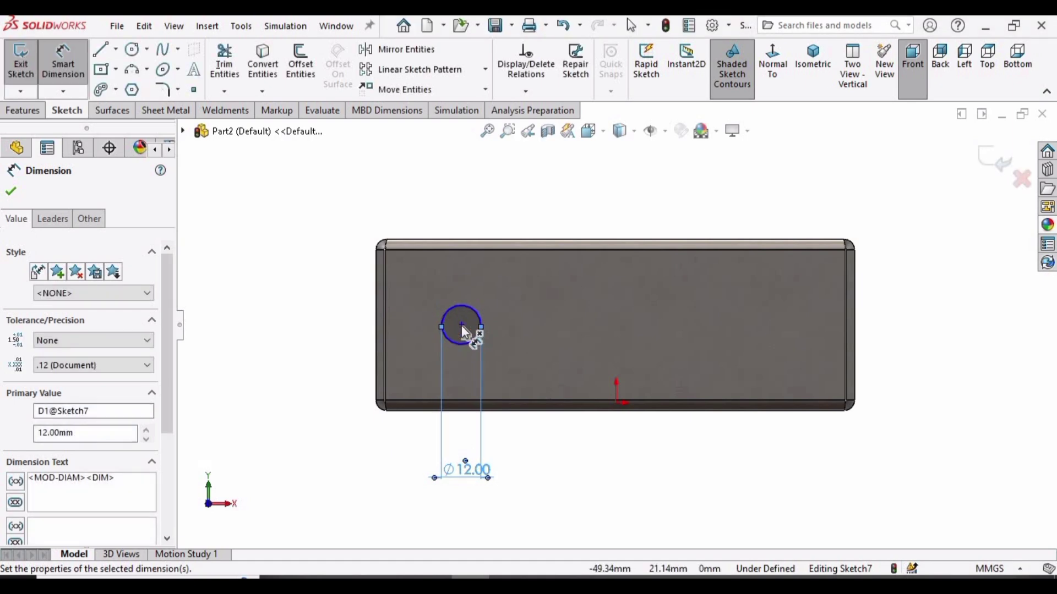
pyautogui.click(461, 325)
pyautogui.click(380, 343)
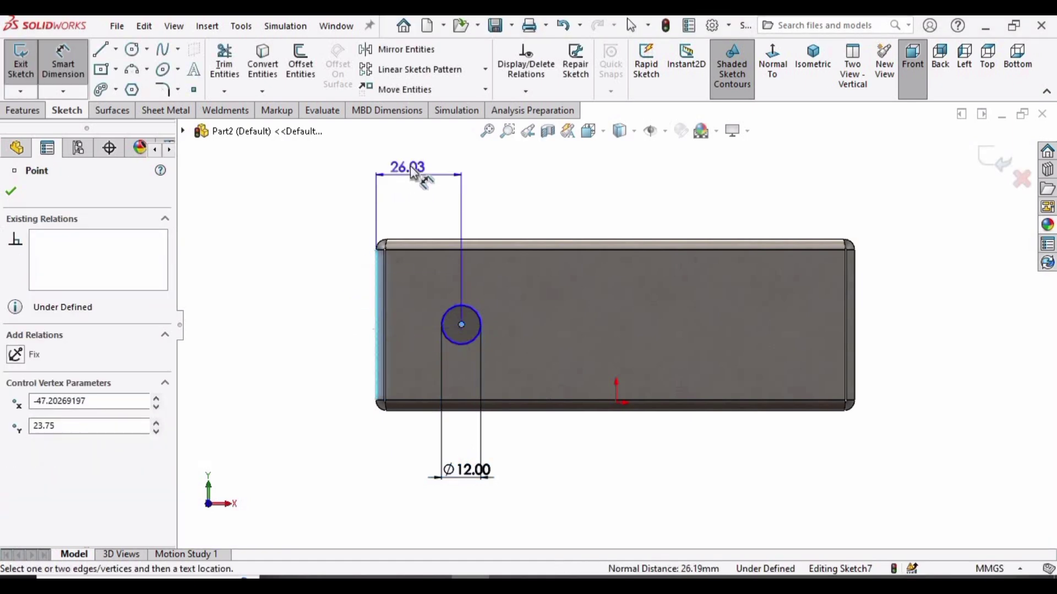
pyautogui.click(412, 180)
pyautogui.write('25')
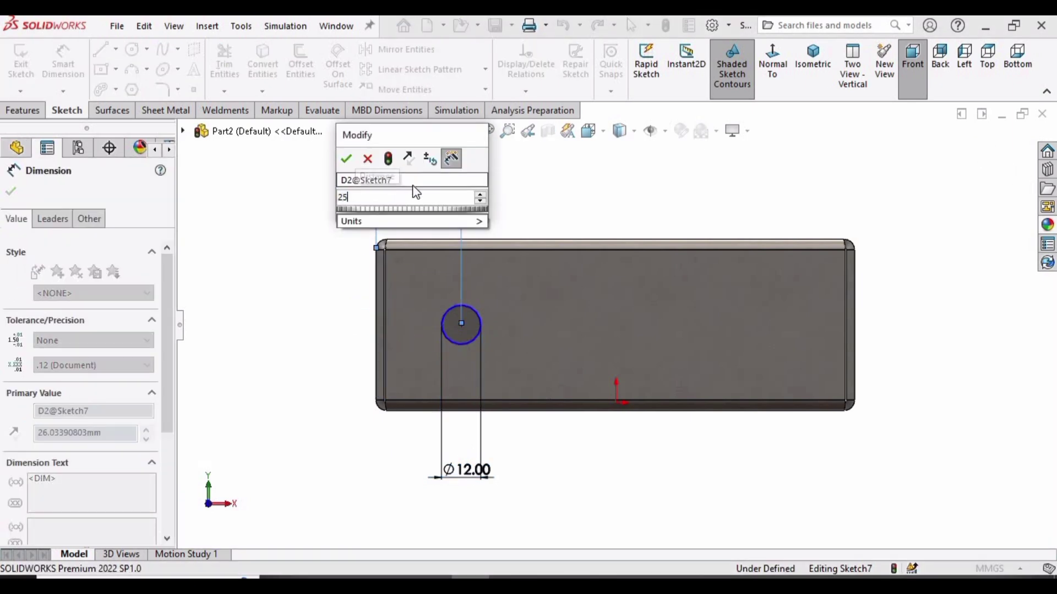
pyautogui.press('Return')
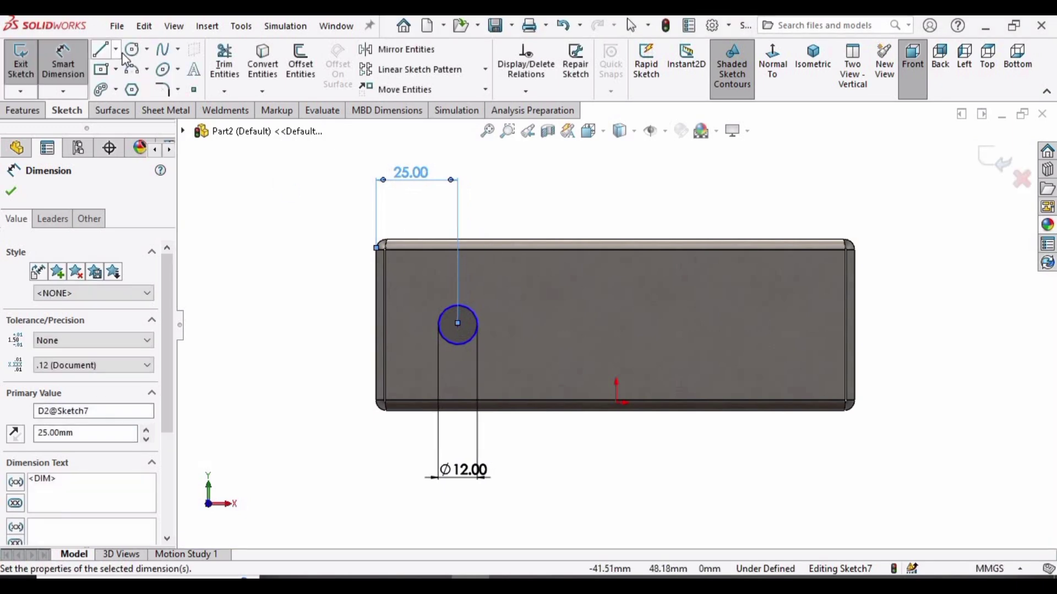
# Step: Draw a vertical centerline from the sketch origin up to the top edge
pyautogui.click(115, 49)
pyautogui.click(137, 88)
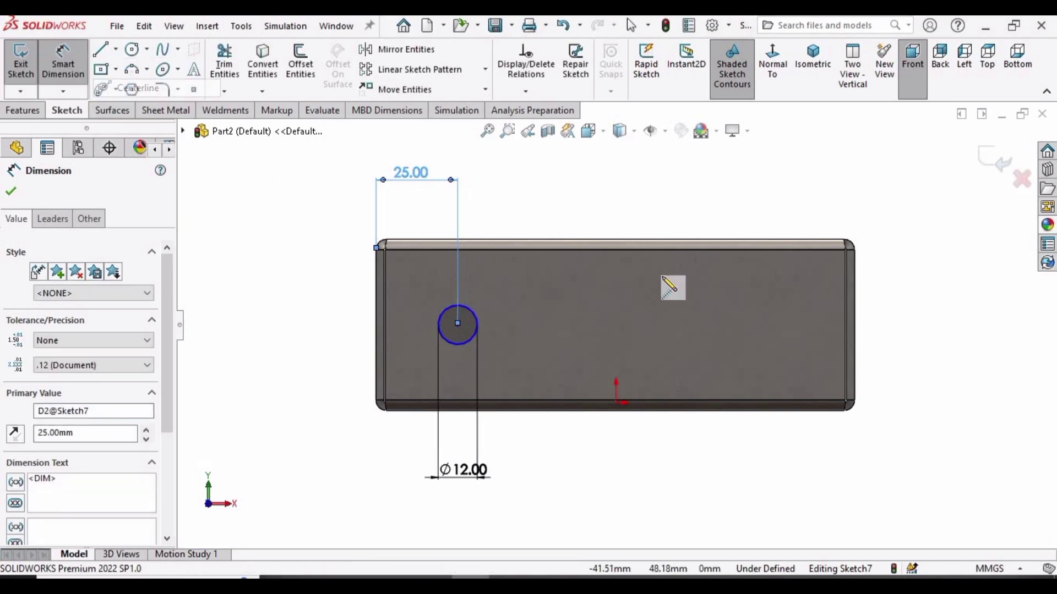
pyautogui.click(615, 402)
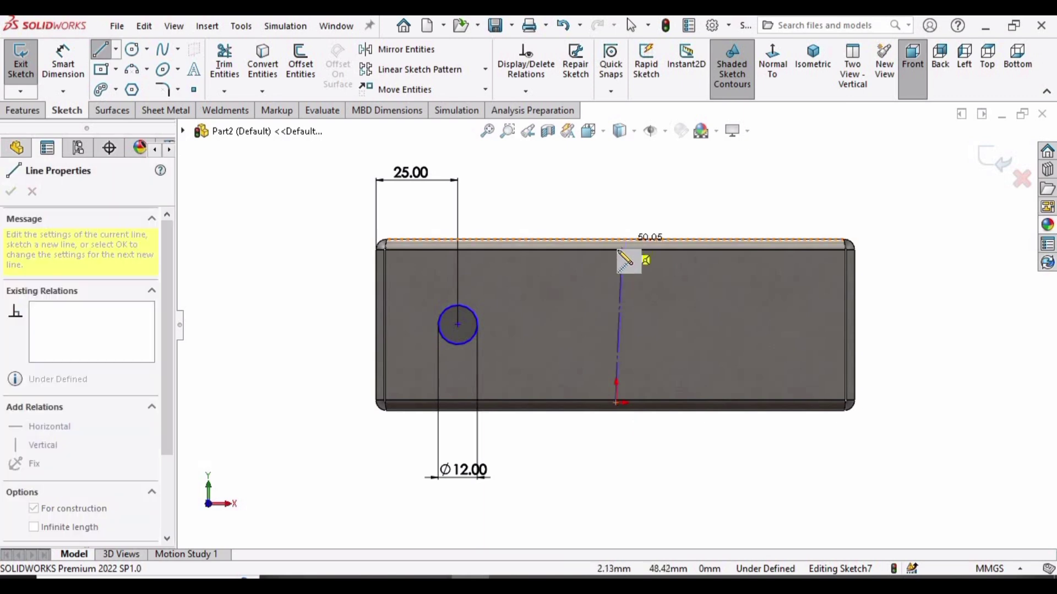
pyautogui.click(615, 249)
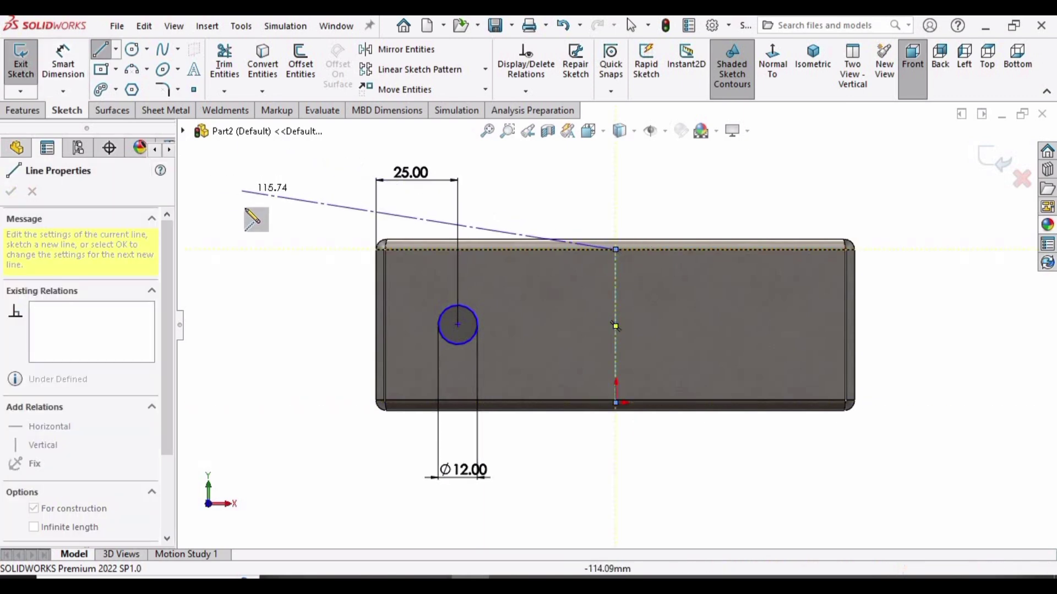
pyautogui.press('Escape')
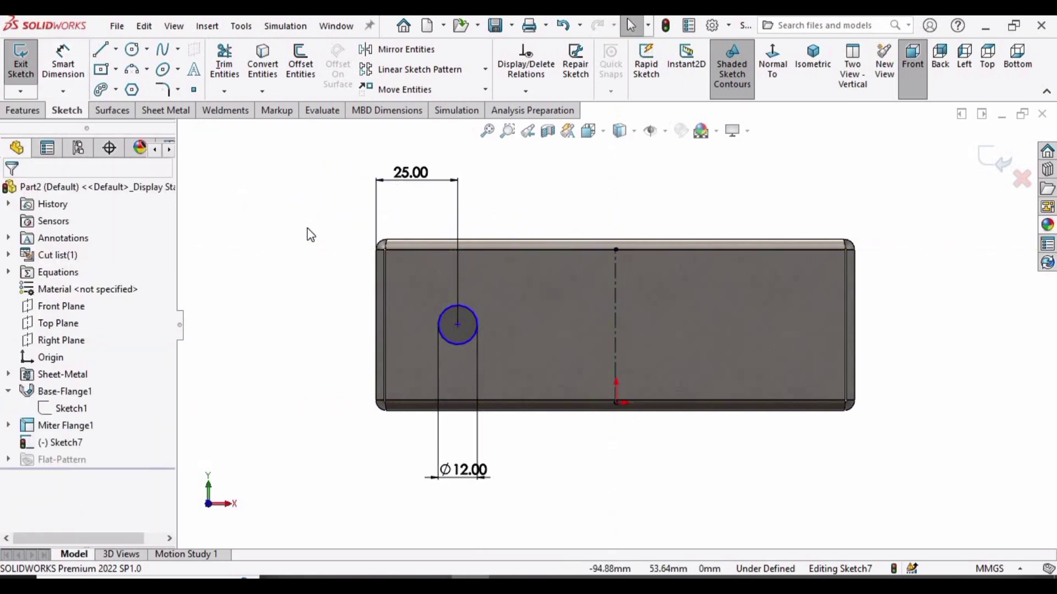
# Step: Mirror the circle about the vertical centerline
pyautogui.click(408, 50)
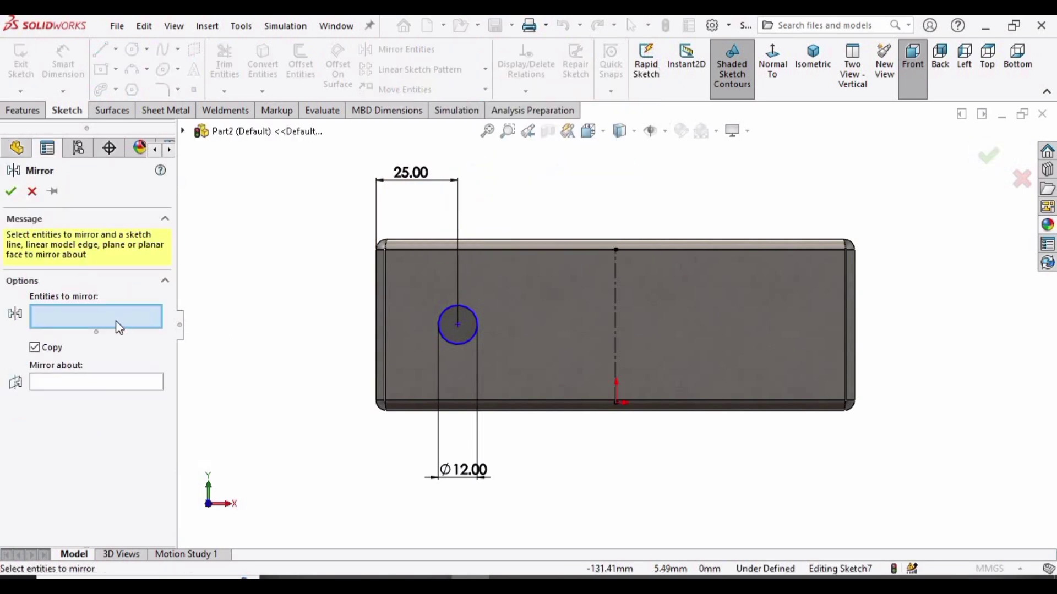
pyautogui.click(459, 343)
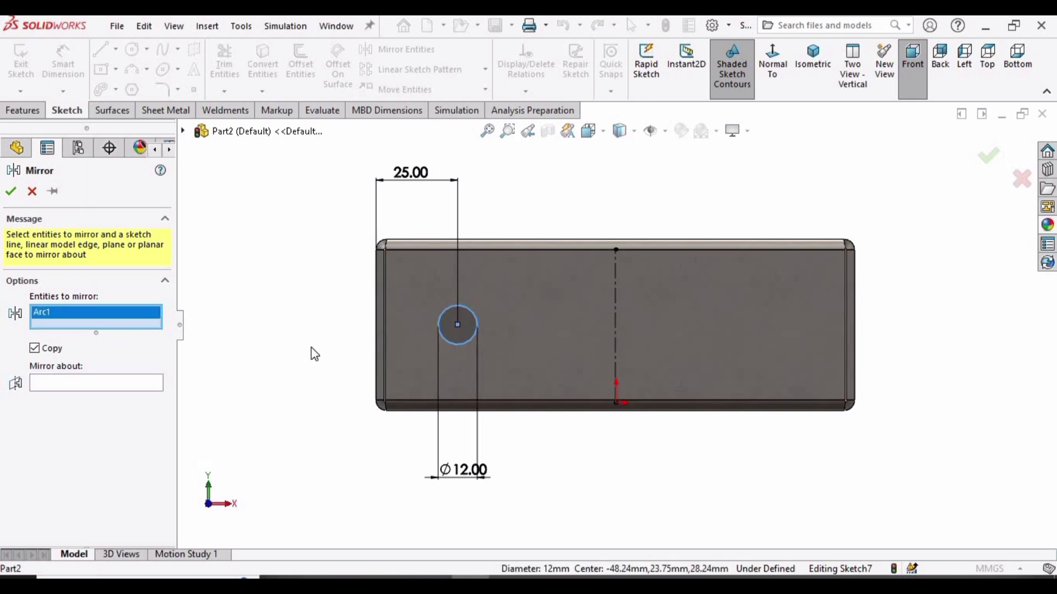
pyautogui.click(66, 384)
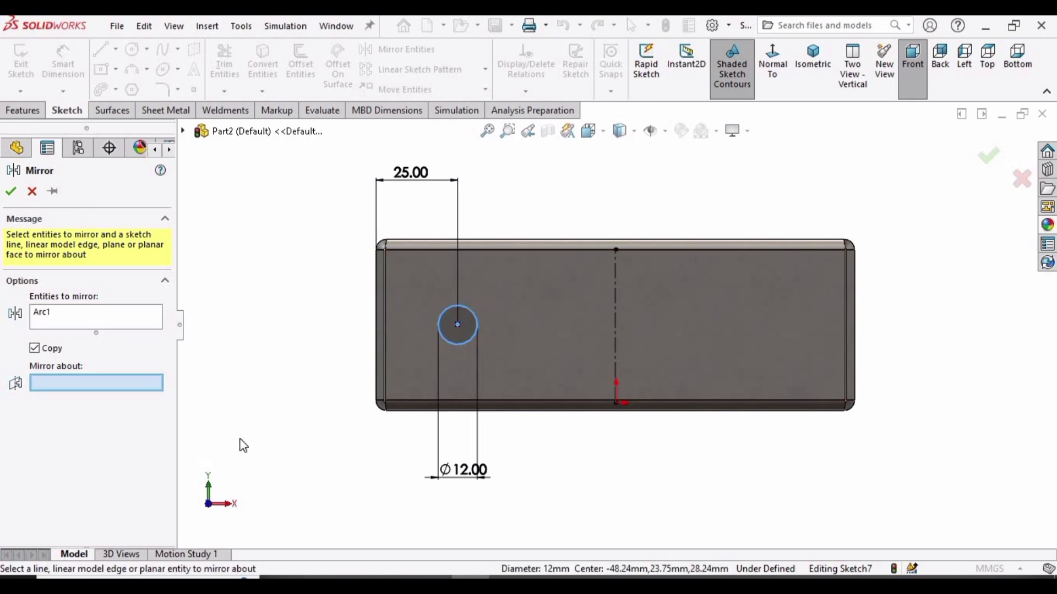
pyautogui.click(614, 342)
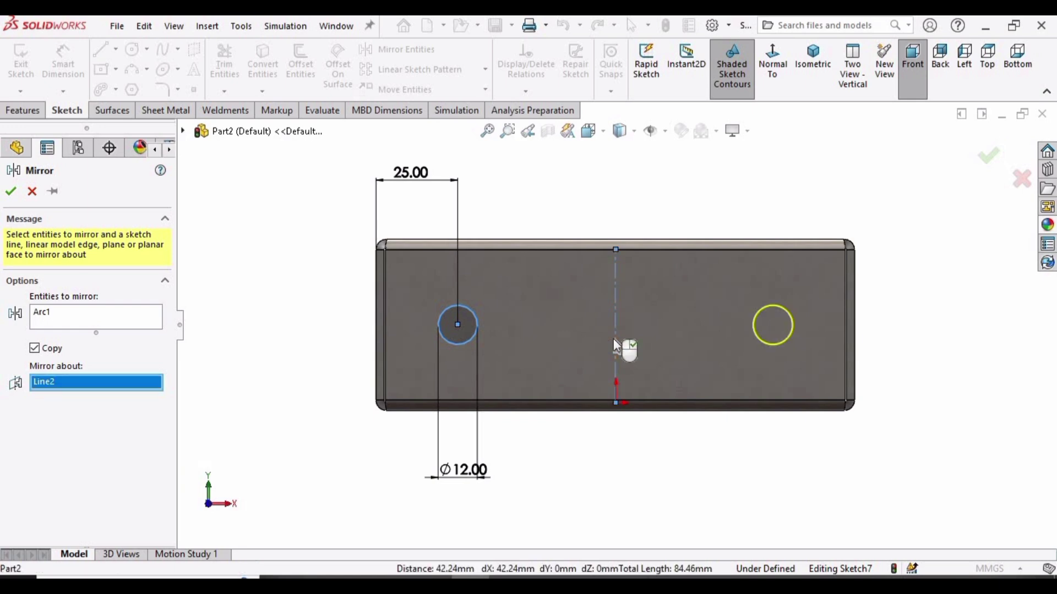
pyautogui.click(9, 192)
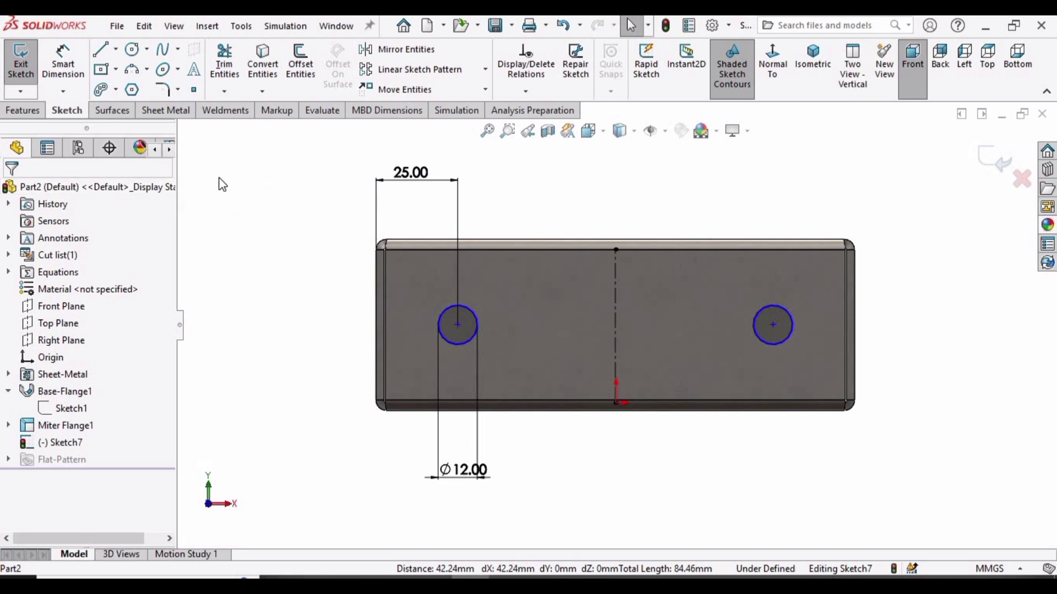
pyautogui.click(25, 112)
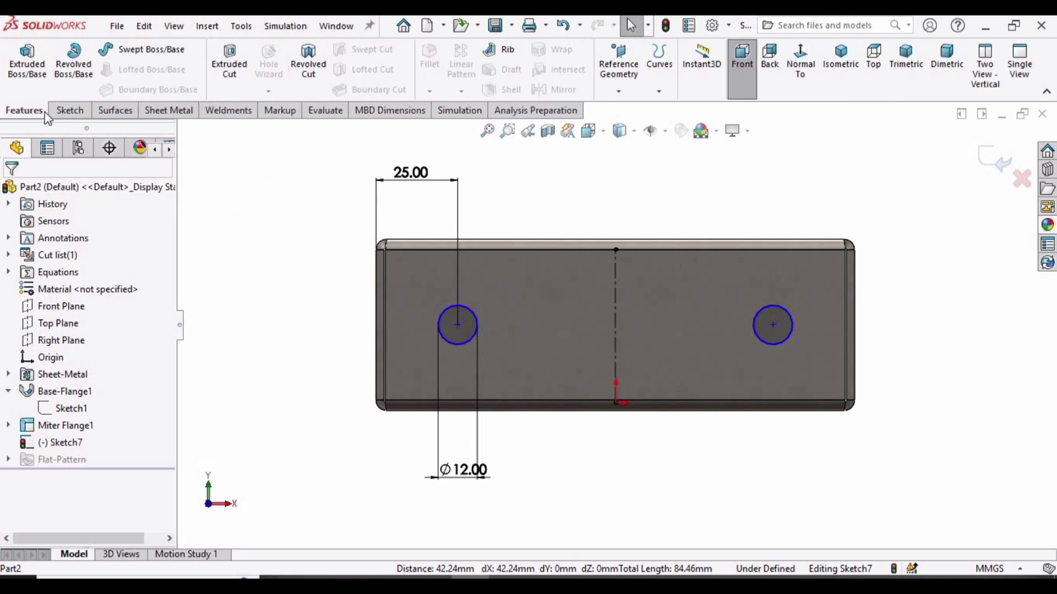
# Step: Extrude-cut both Ø12 mm circles Through All to make the side holes
pyautogui.click(226, 68)
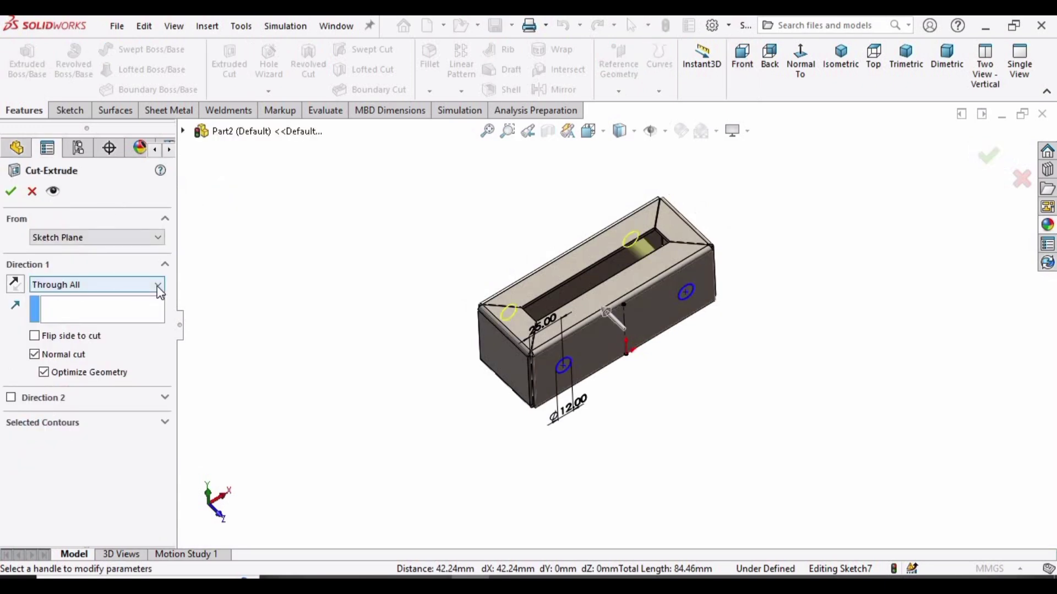
pyautogui.click(158, 285)
pyautogui.click(55, 309)
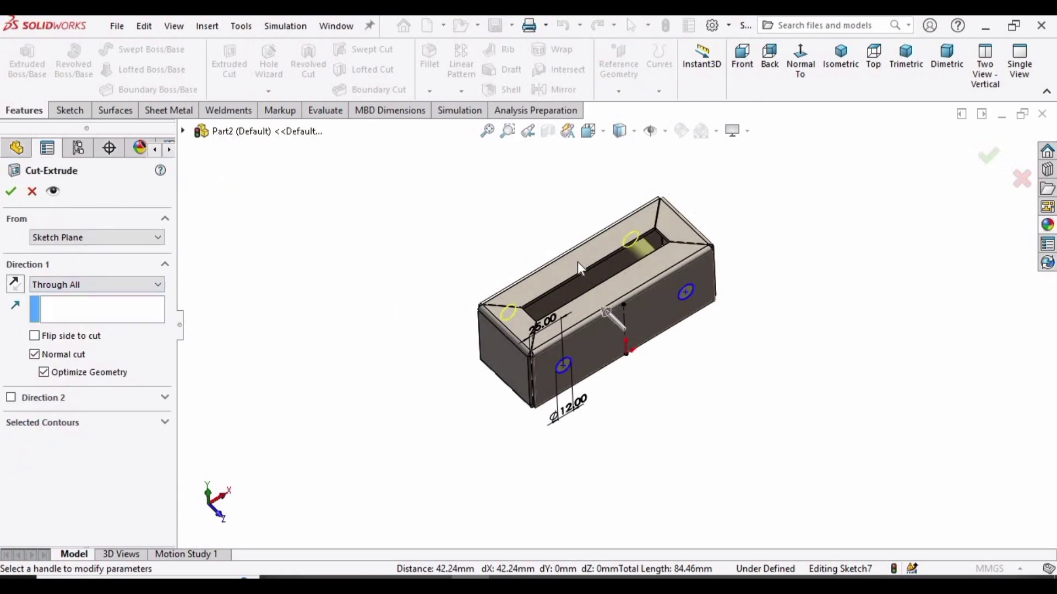
pyautogui.scroll(-3, 577, 261)
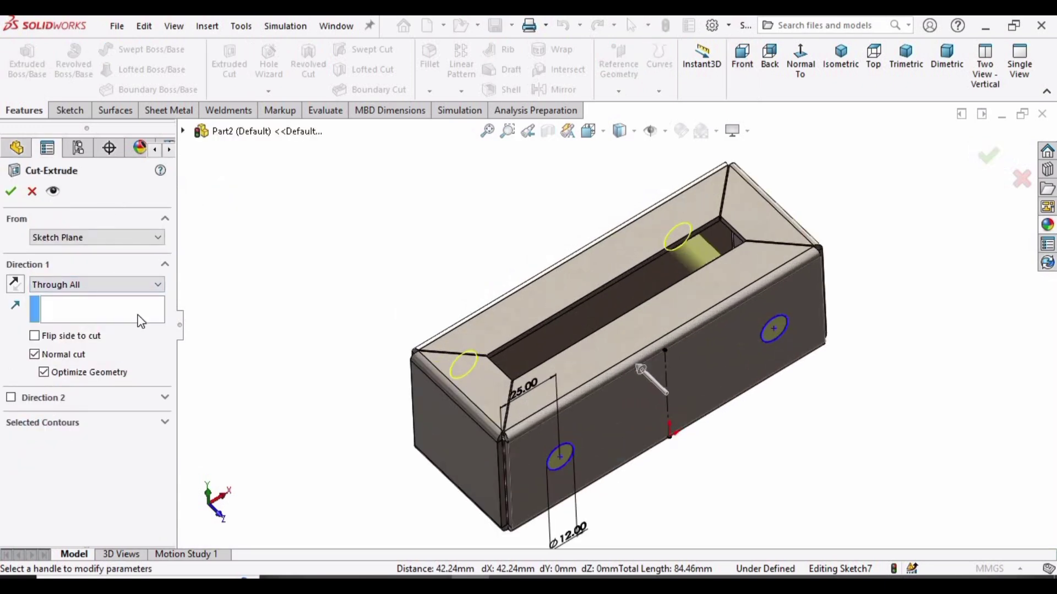
pyautogui.click(10, 193)
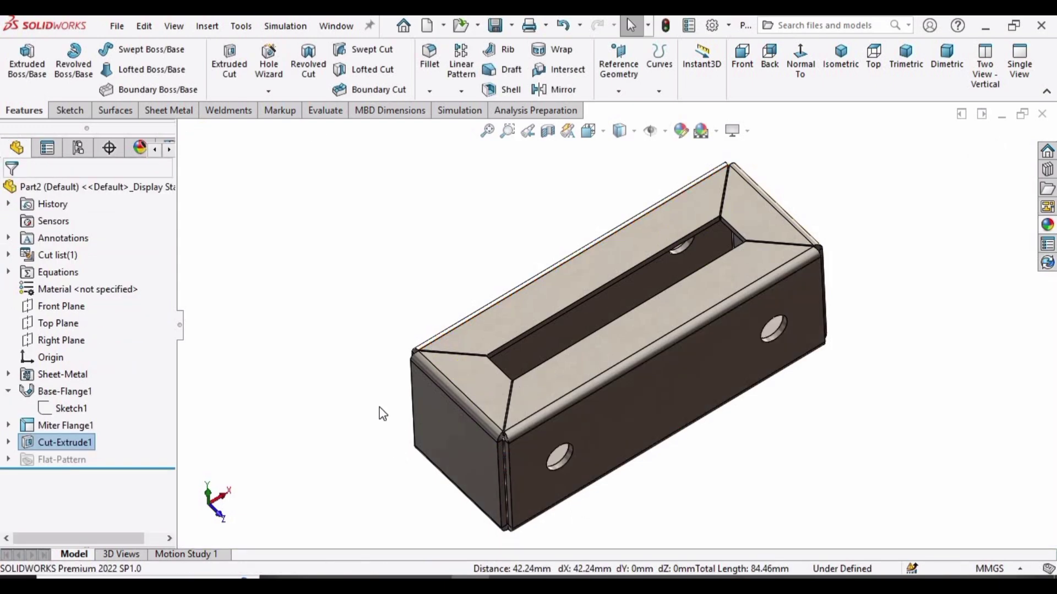
pyautogui.rightClick(355, 316)
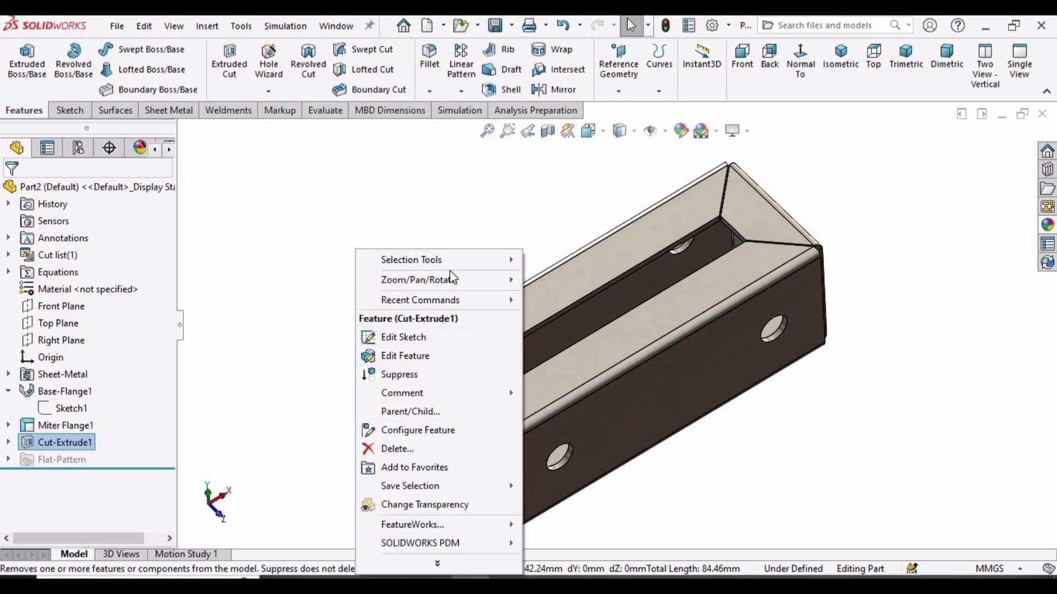
pyautogui.click(339, 283)
pyautogui.rightClick(339, 282)
pyautogui.click(378, 348)
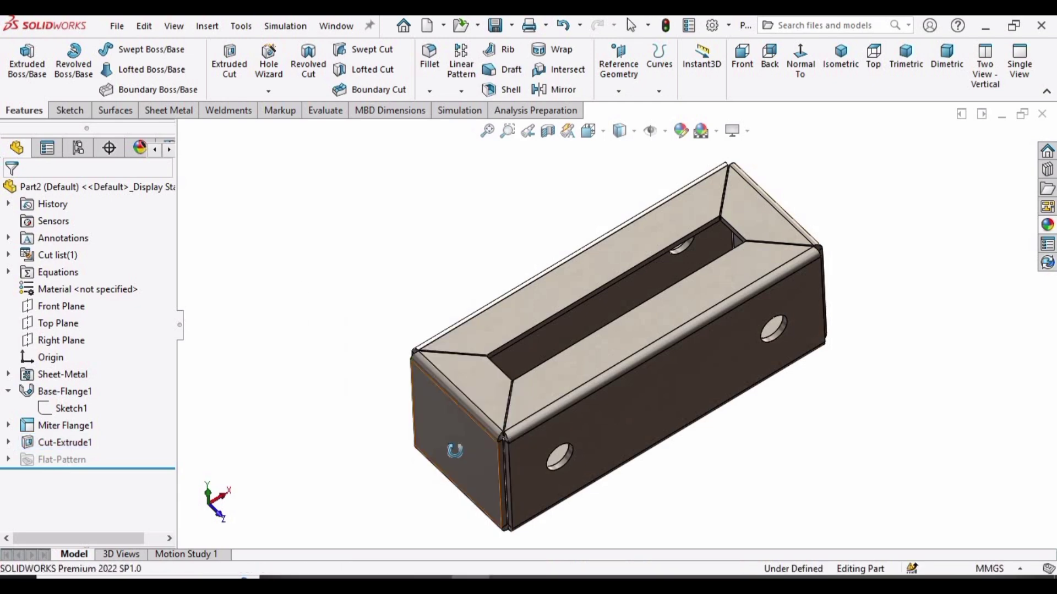
pyautogui.moveTo(457, 451); pyautogui.dragTo(632, 450)
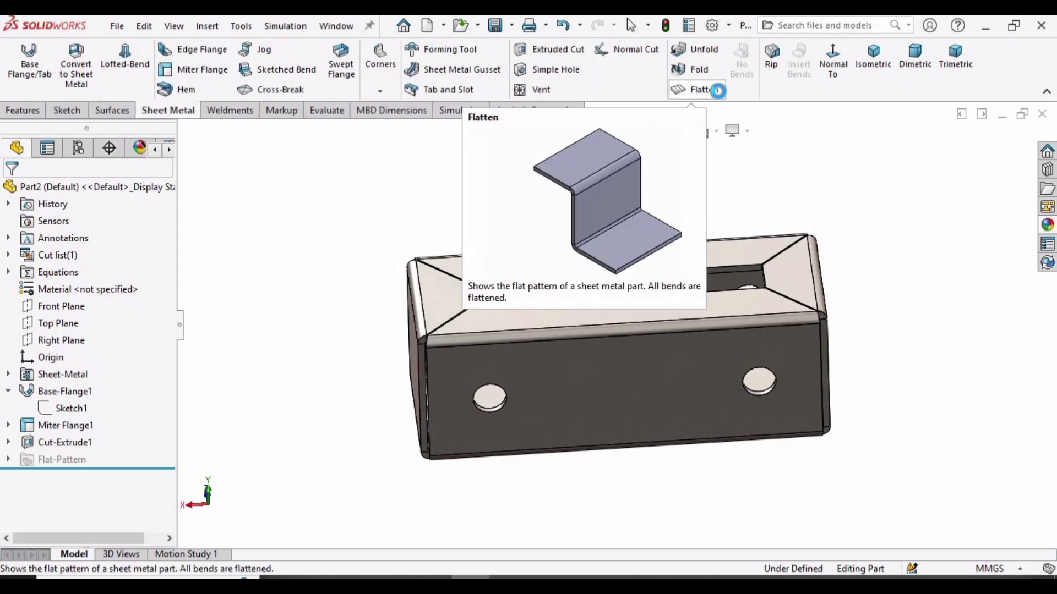
pyautogui.click(719, 93)
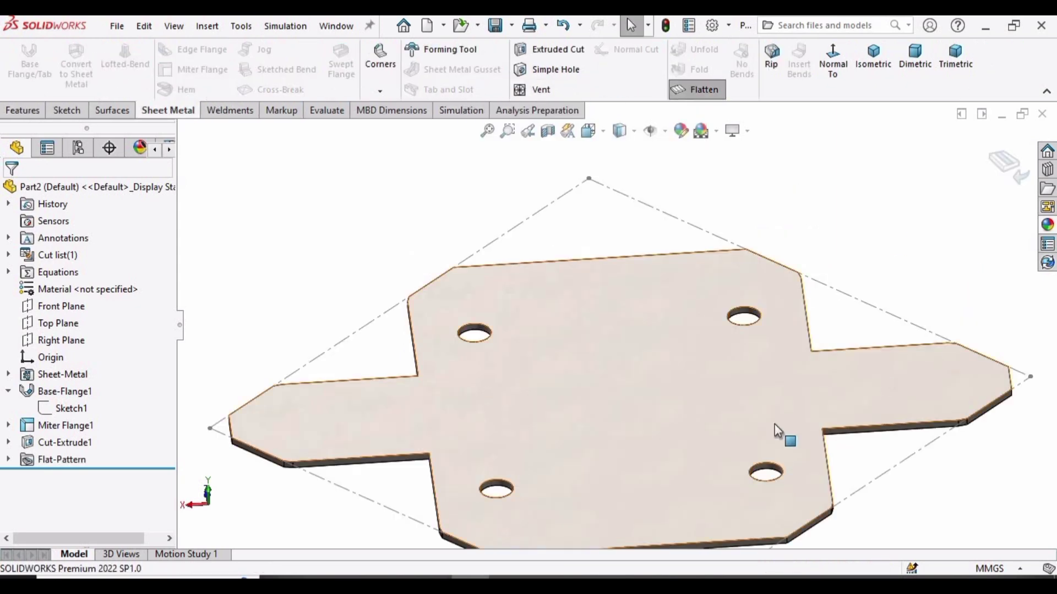
pyautogui.rightClick(870, 445)
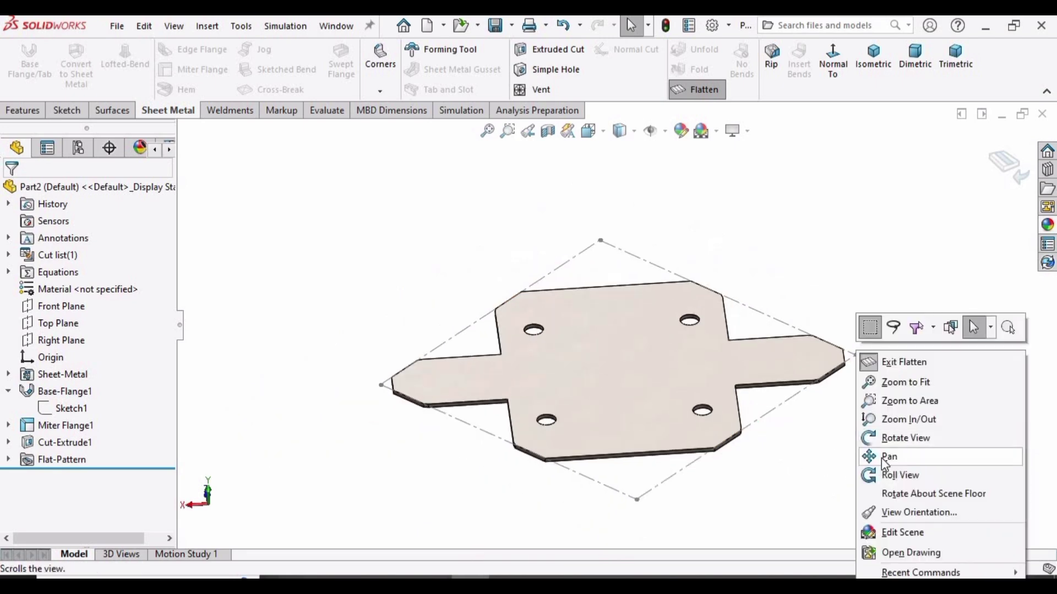
pyautogui.click(890, 440)
pyautogui.moveTo(882, 420); pyautogui.dragTo(493, 389)
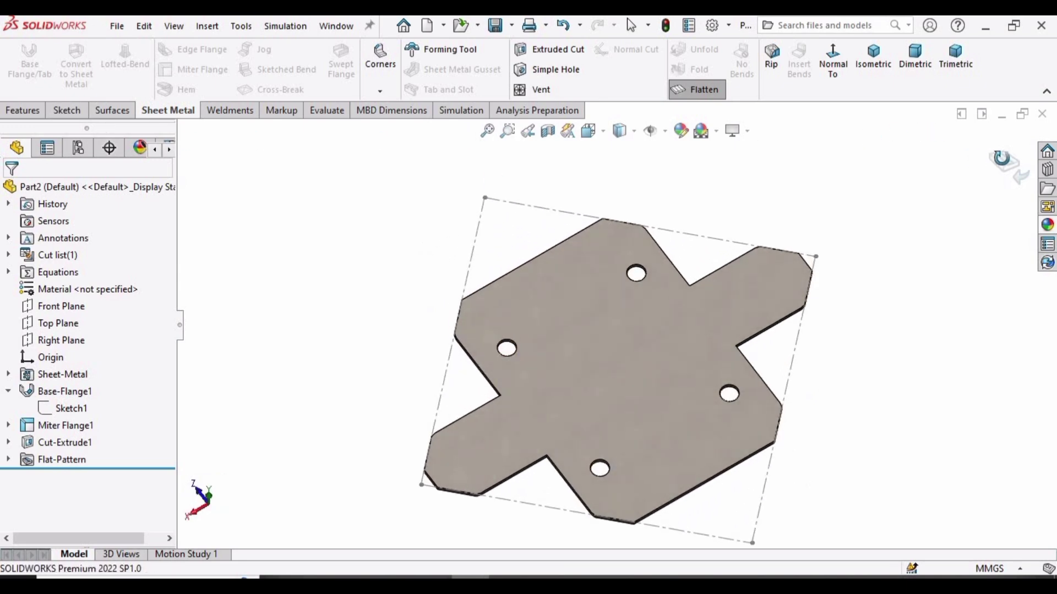
pyautogui.click(698, 89)
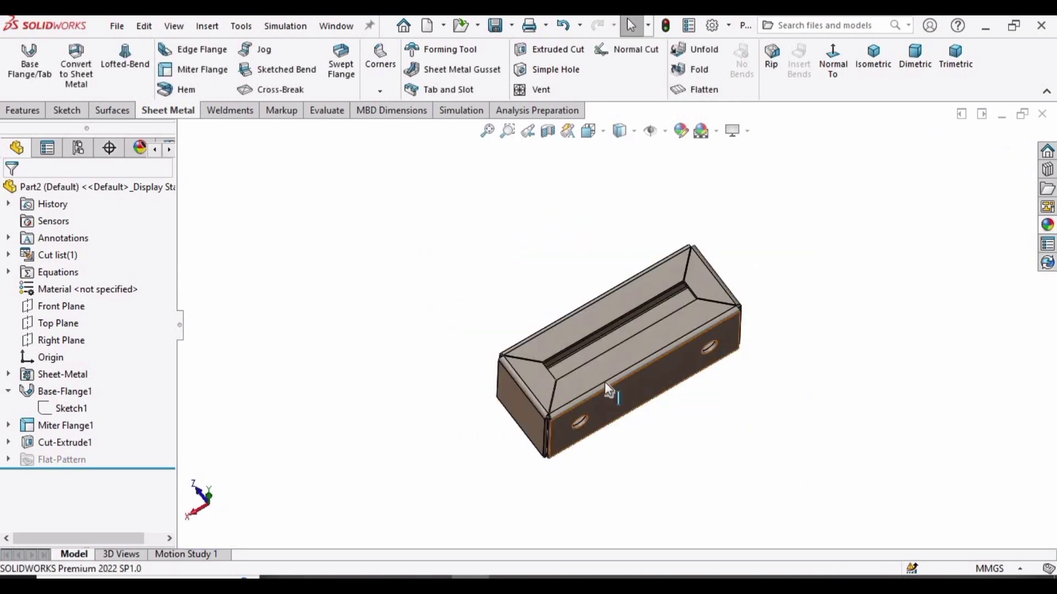